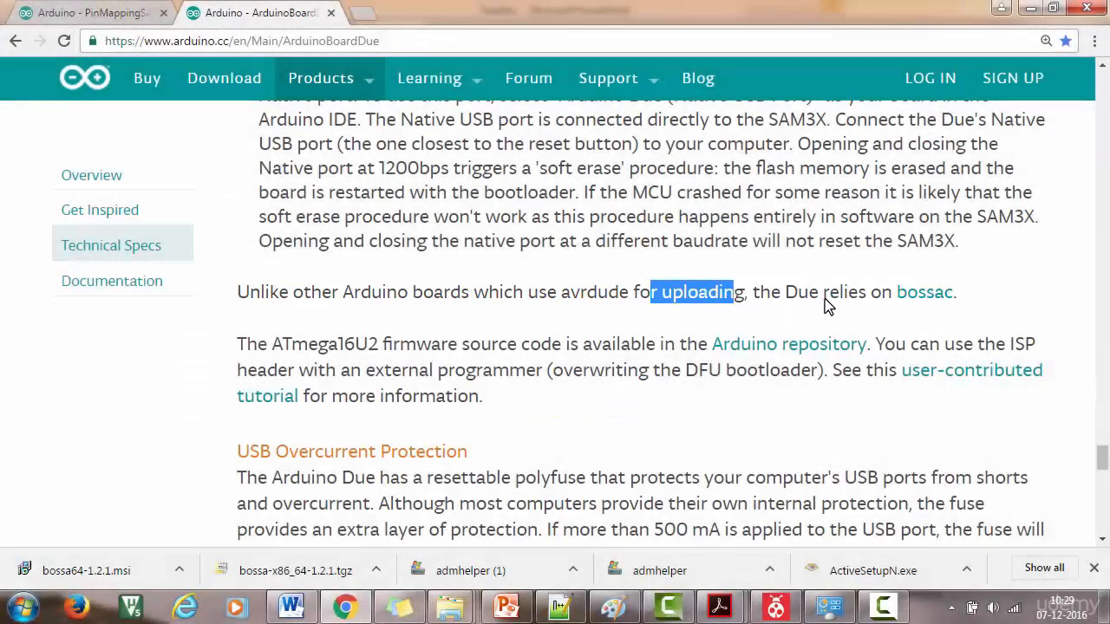
# Step: Find the note about the Due's uploading tool in the Arduino Due specs and open the linked bossac project page
pyautogui.moveTo(823, 300); pyautogui.dragTo(883, 305)
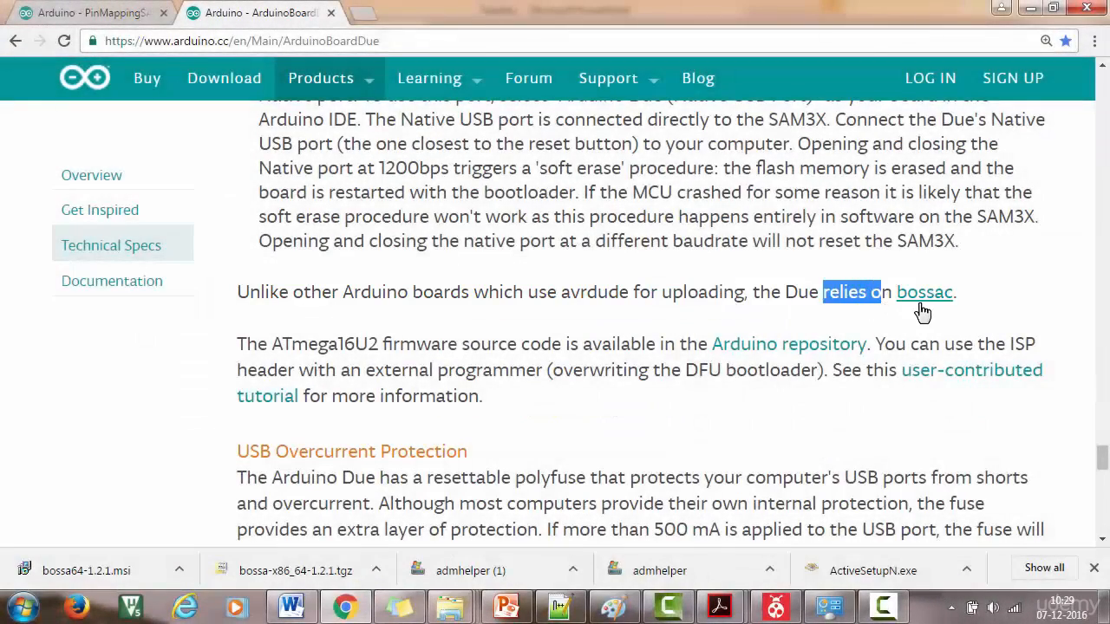
pyautogui.scroll(7, 390, 305)
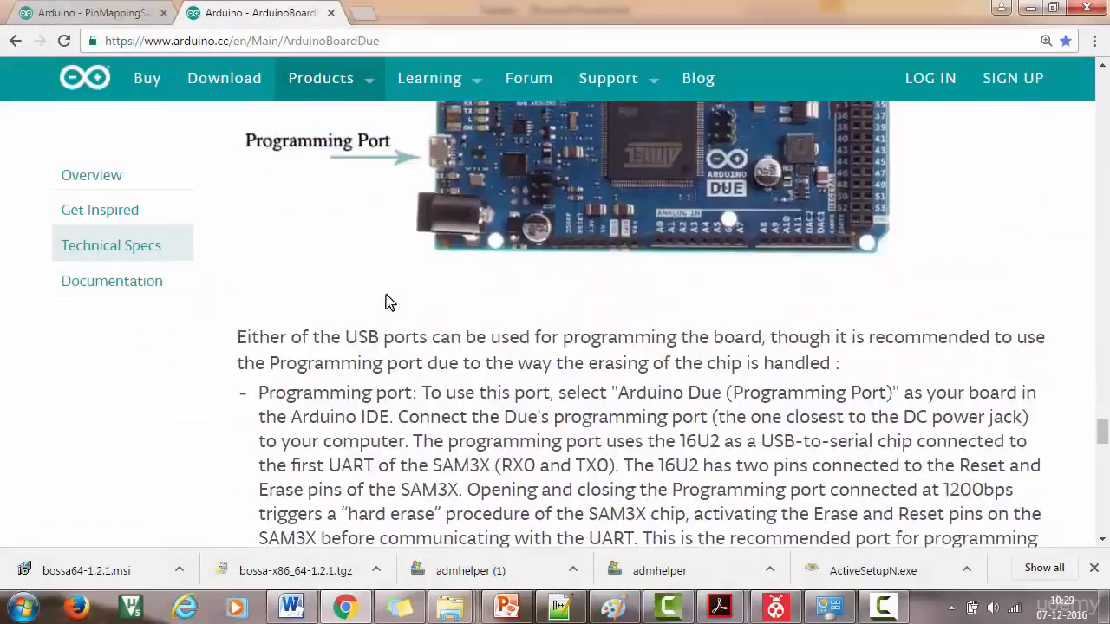
pyautogui.scroll(-5, 503, 279)
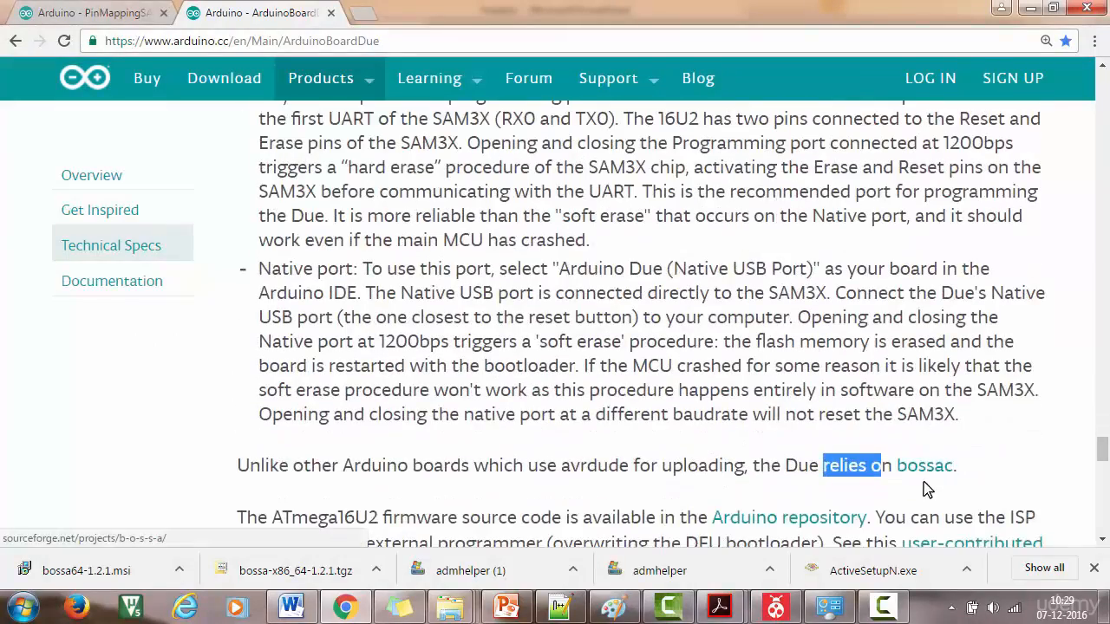
pyautogui.click(960, 468)
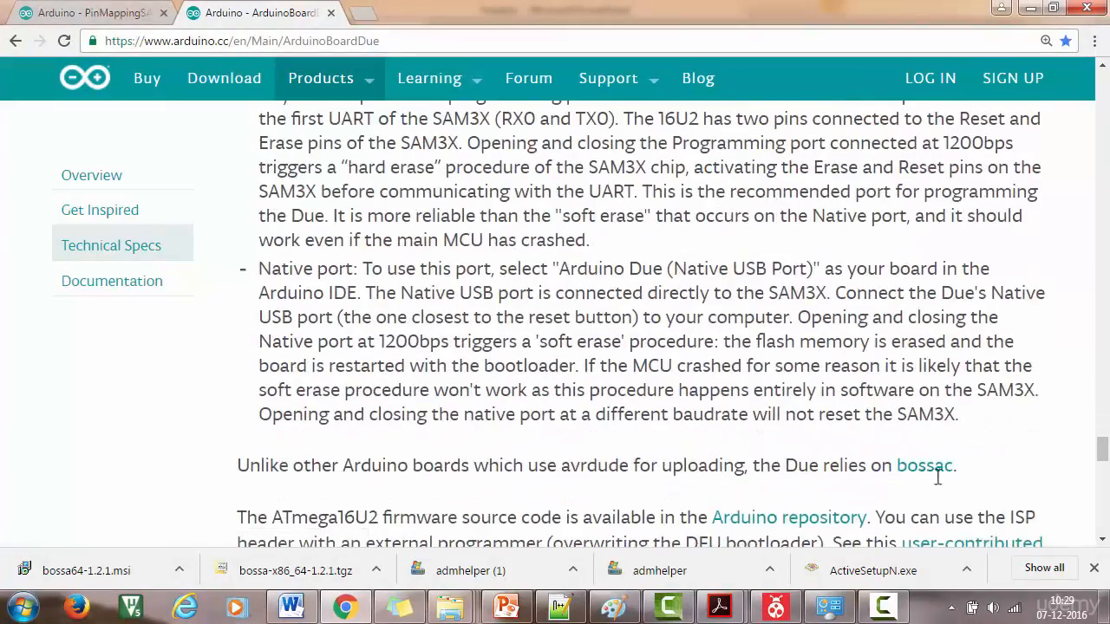
pyautogui.click(934, 468)
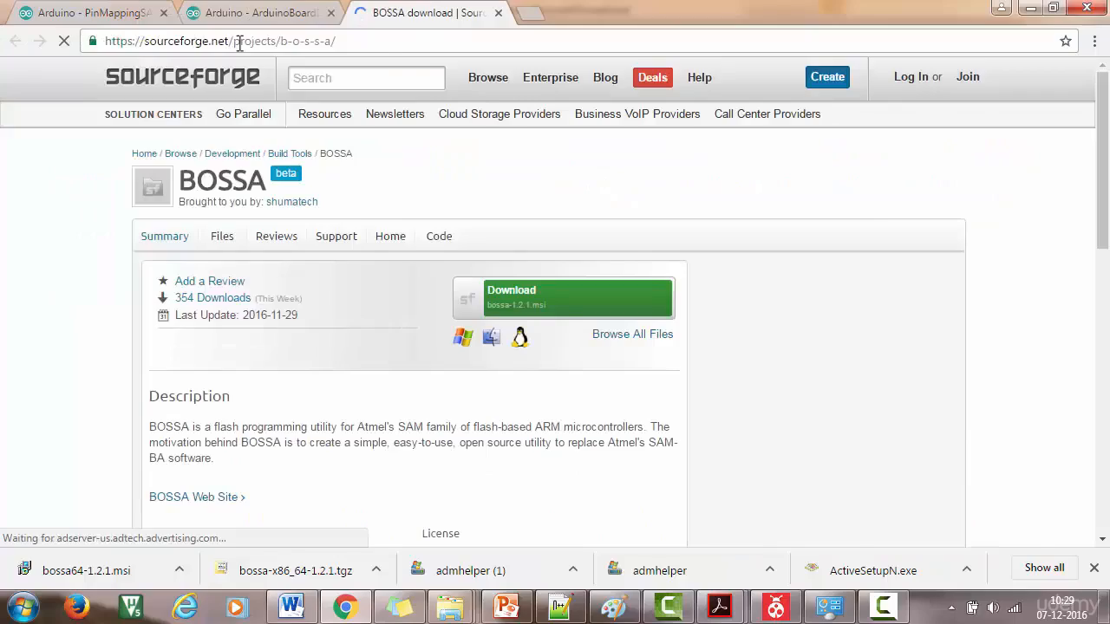
# Step: Return to the Arduino Due page and reread the notes on the programming port and bossac
pyautogui.click(224, 16)
pyautogui.scroll(3, 651, 265)
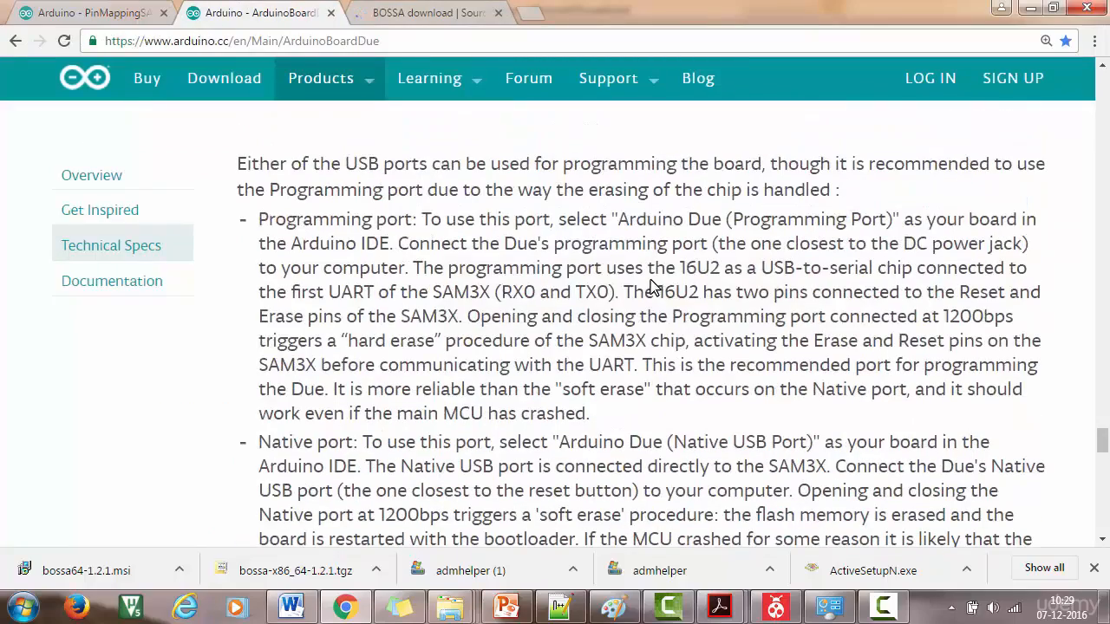
pyautogui.scroll(-3, 652, 286)
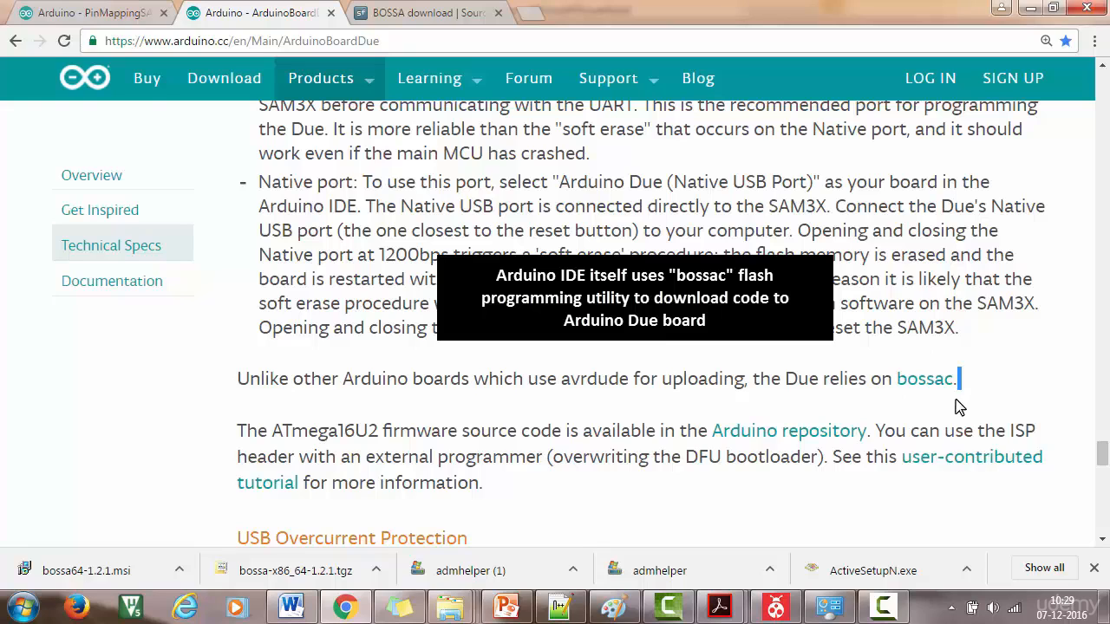
# Step: Go back to the BOSSA download page and read the project description about Atmel's SAM family of ARM microcontrollers
pyautogui.click(398, 16)
pyautogui.scroll(-1, 547, 260)
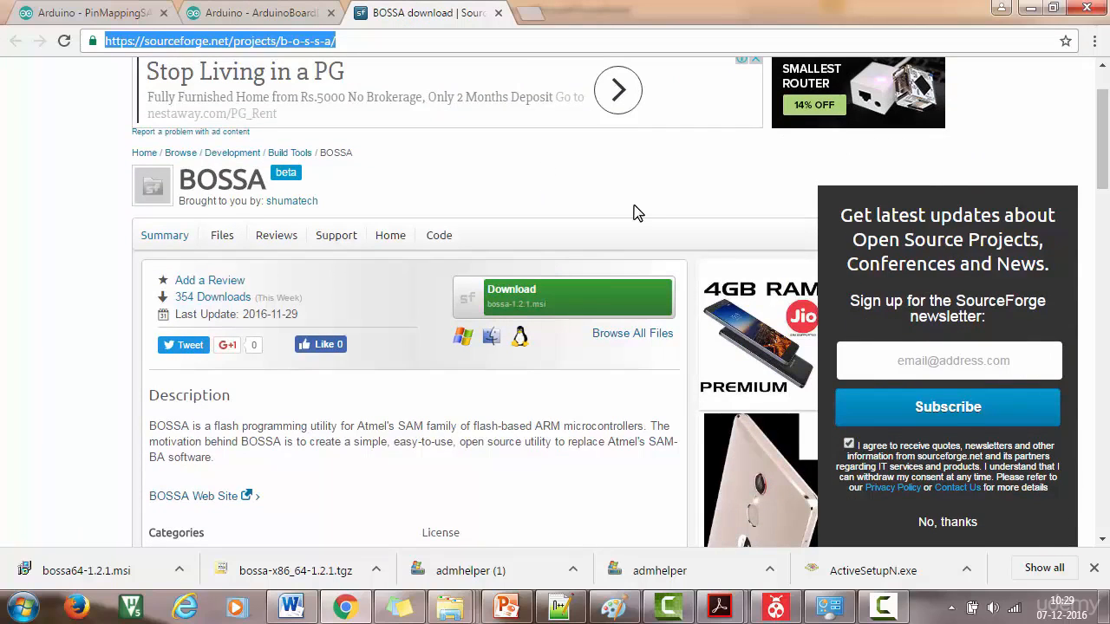
pyautogui.scroll(-2, 637, 212)
pyautogui.moveTo(214, 252); pyautogui.dragTo(623, 253)
pyautogui.click(403, 253)
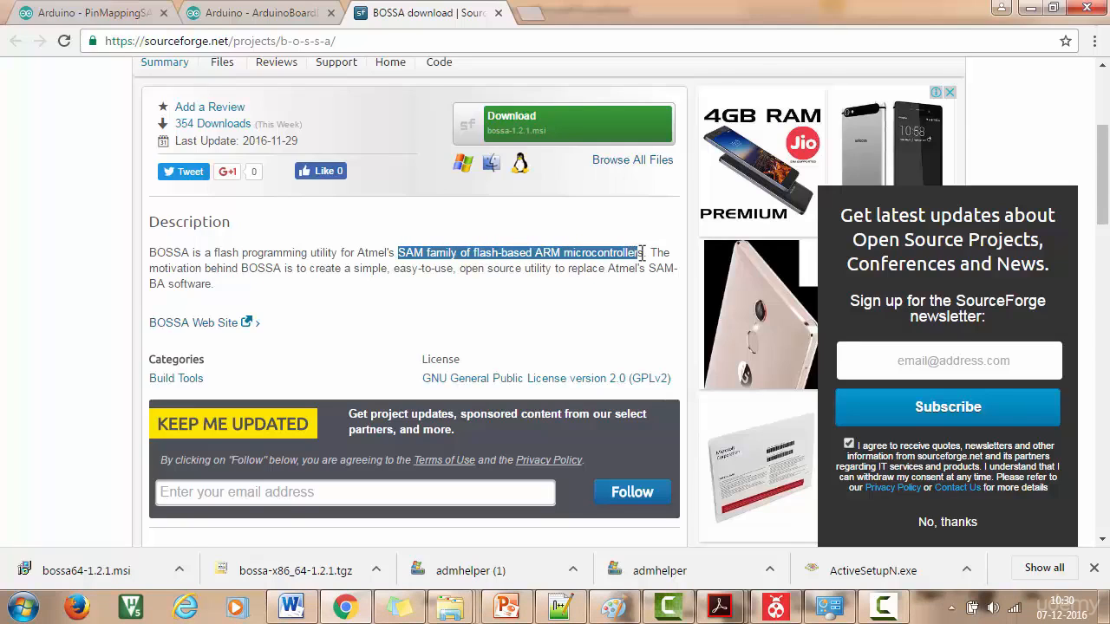
pyautogui.click(50, 280)
pyautogui.scroll(1, 56, 280)
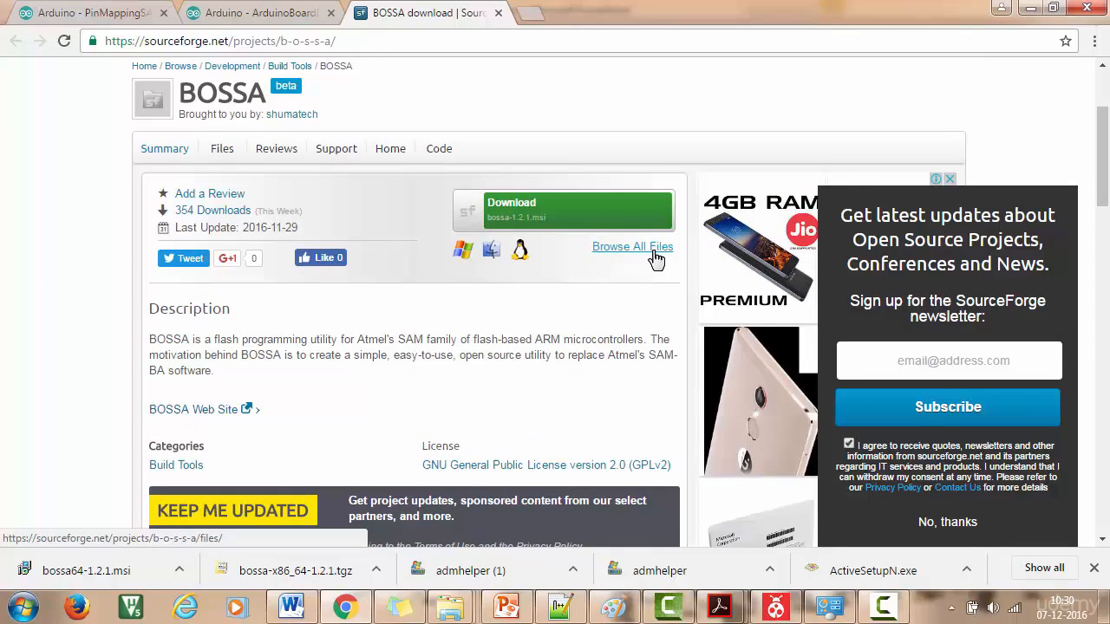
# Step: Browse all files of the BOSSA project and open the 1.2.1 folder
pyautogui.click(637, 250)
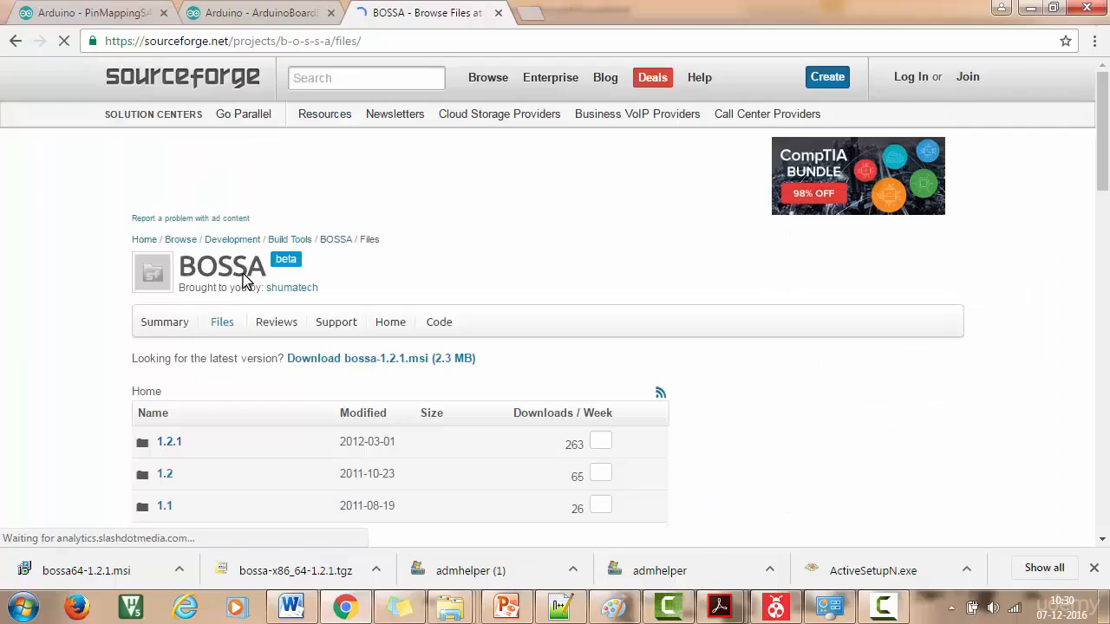
pyautogui.scroll(-2, 280, 281)
pyautogui.scroll(-2, 279, 284)
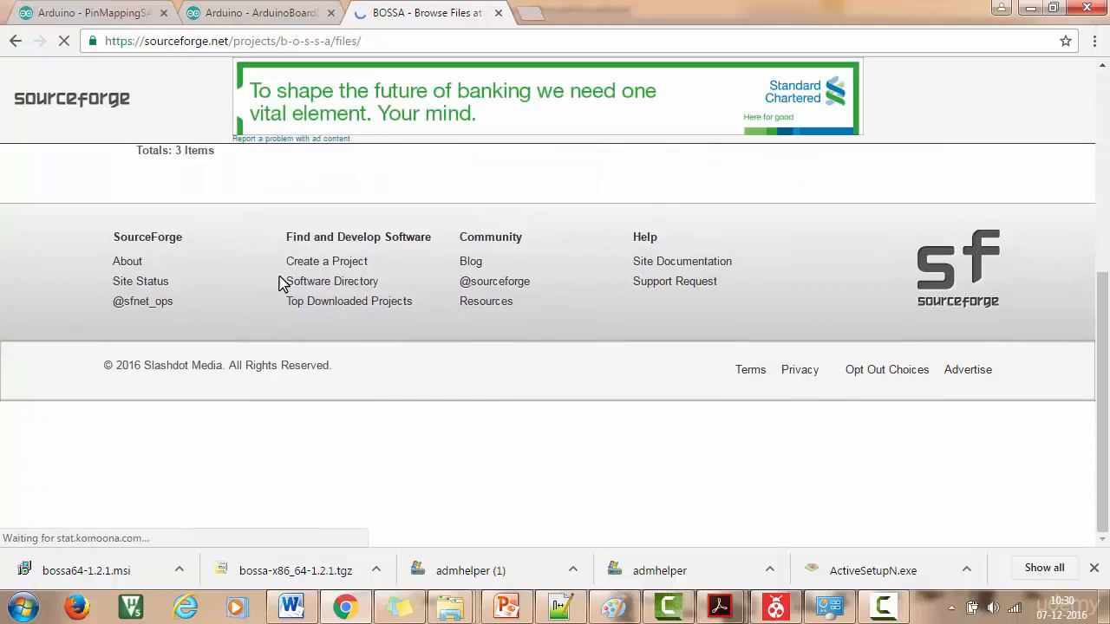
pyautogui.scroll(4, 279, 284)
pyautogui.scroll(-1, 279, 284)
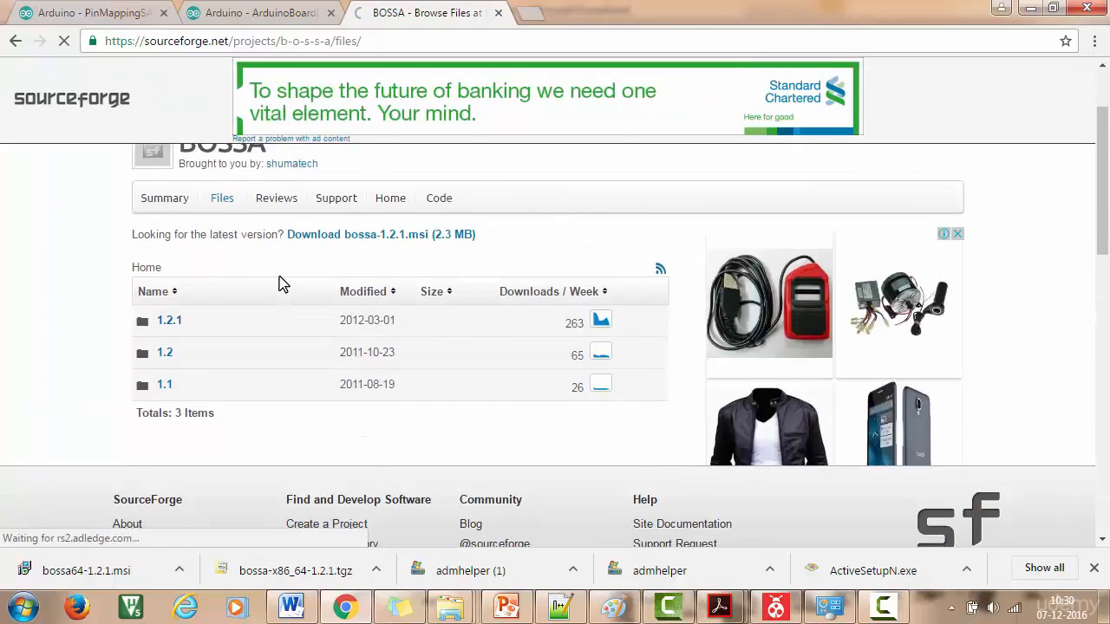
pyautogui.click(170, 326)
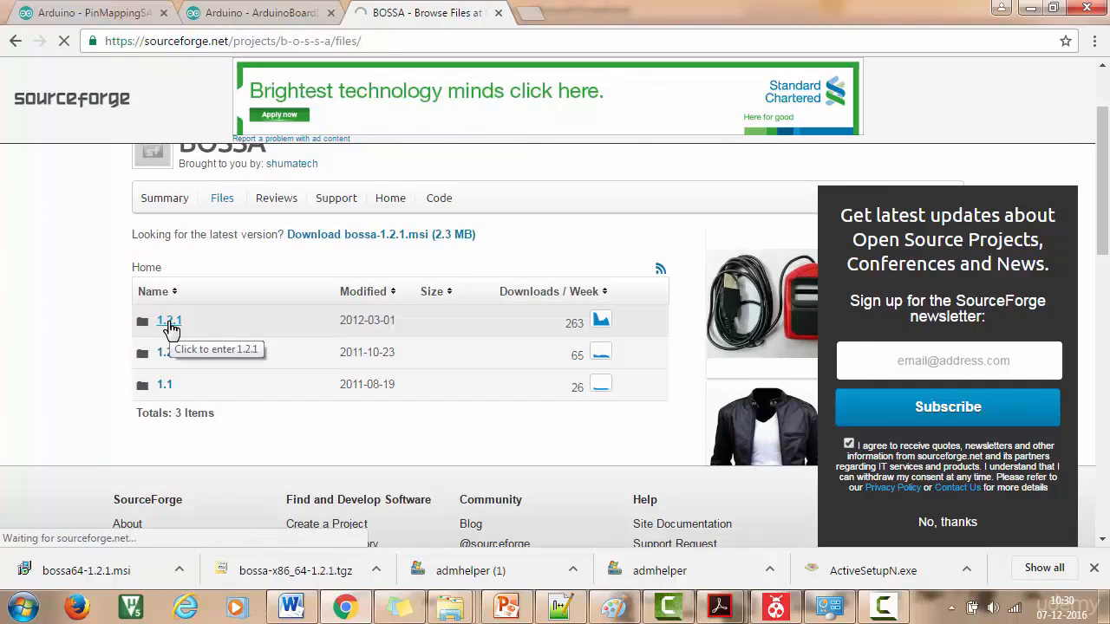
# Step: Look through the downloadable files in the BOSSA 1.2.1 folder
pyautogui.scroll(-2, 520, 317)
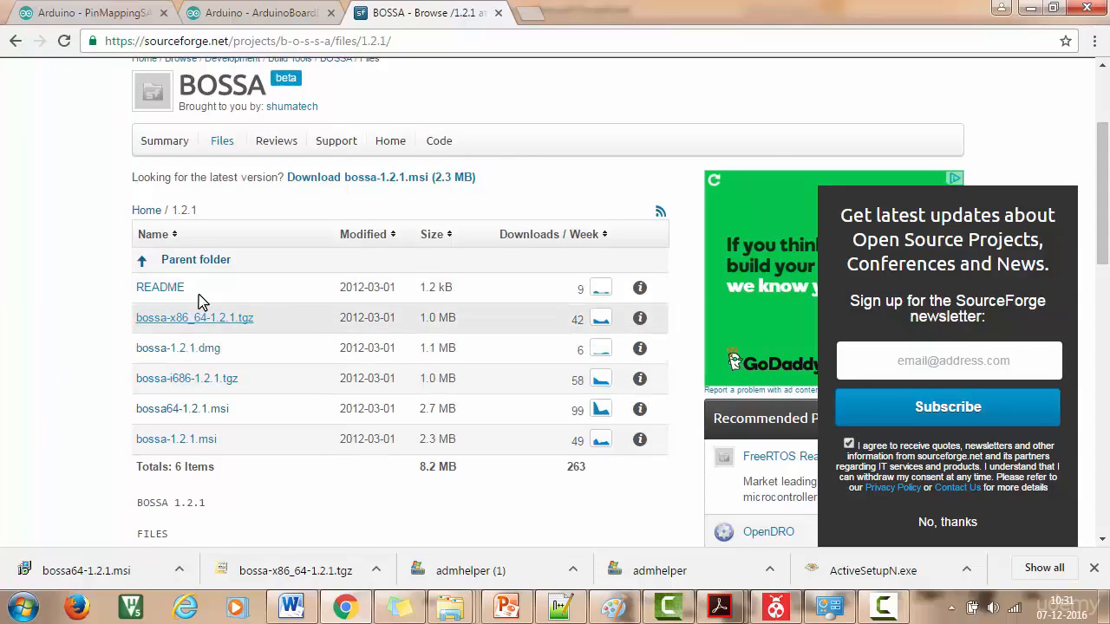
pyautogui.scroll(2, 61, 314)
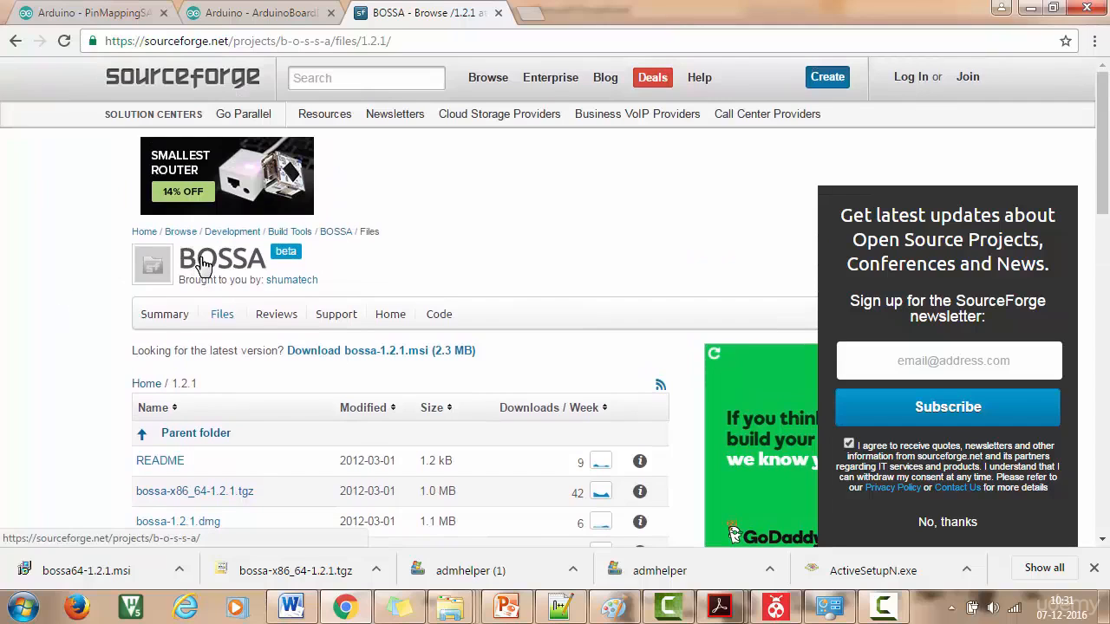
pyautogui.scroll(-1, 342, 265)
pyautogui.scroll(-1, 329, 275)
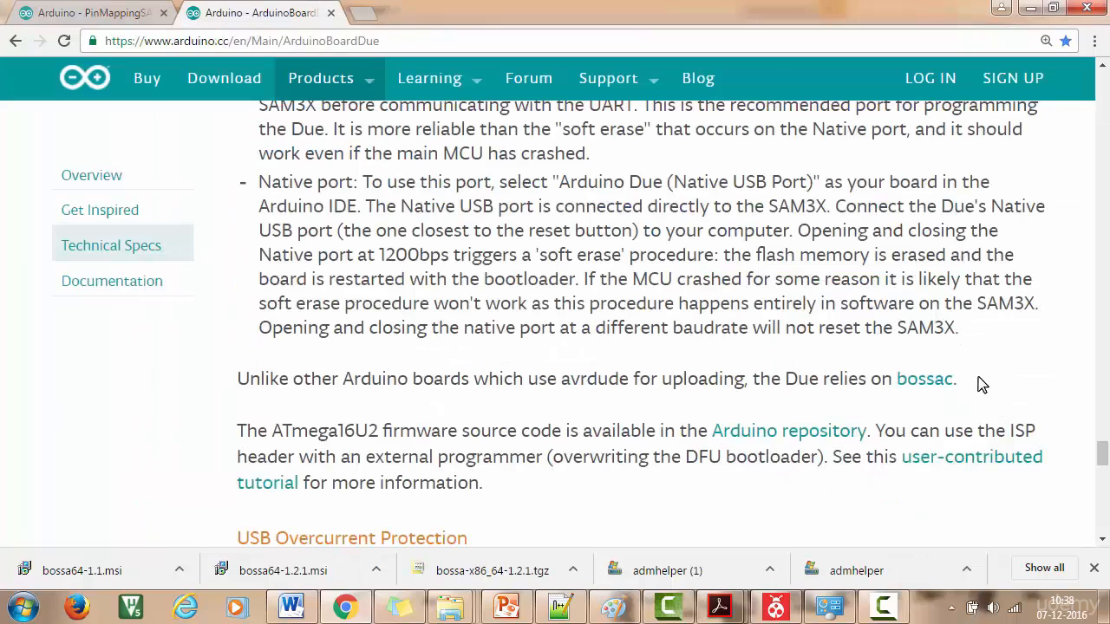
# Step: Highlight bossac on the Arduino Due page, switch to Windows Explorer and select the bossac application in the bossc folder
pyautogui.moveTo(981, 385); pyautogui.dragTo(902, 378)
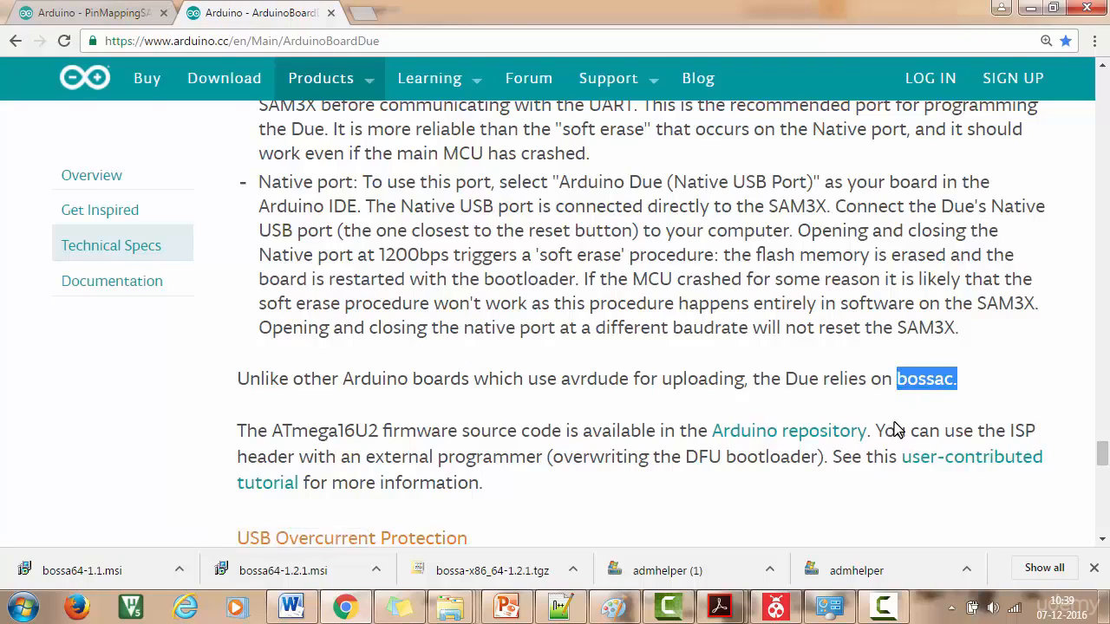
pyautogui.hotkey('alt', 'Tab')
pyautogui.click(305, 165)
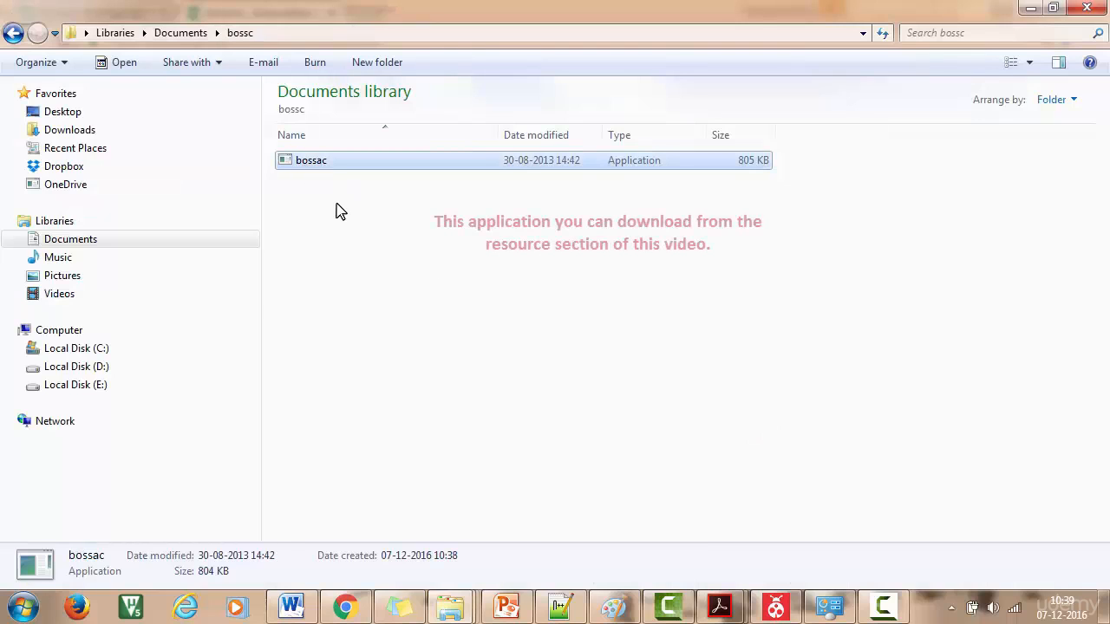
pyautogui.click(337, 206)
pyautogui.click(319, 162)
pyautogui.click(336, 209)
pyautogui.click(319, 162)
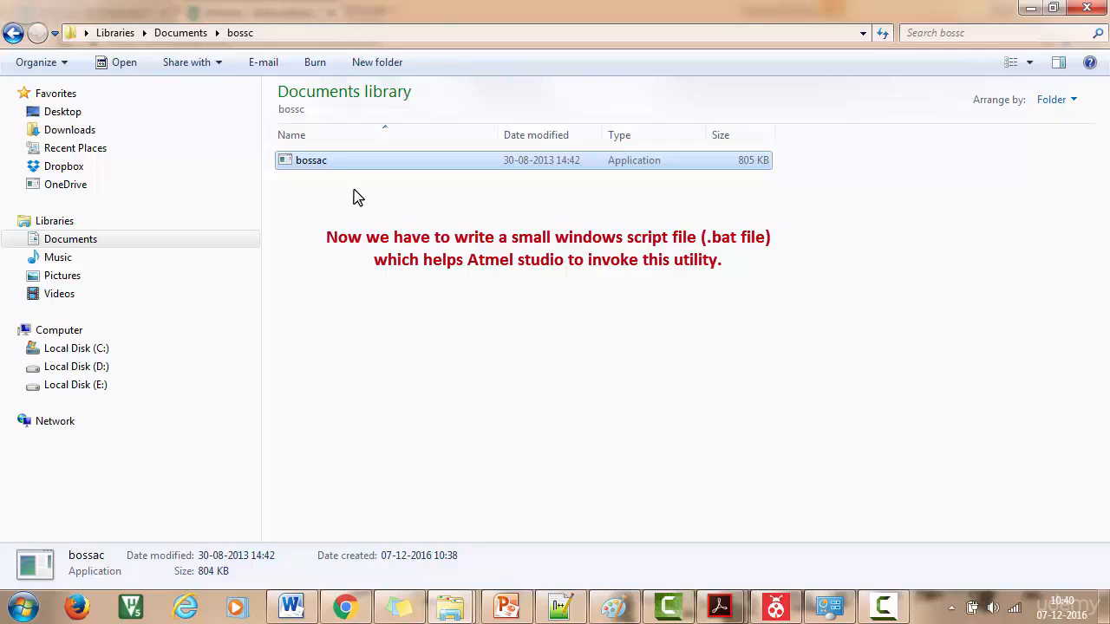
# Step: Create a new text document named dueprogramming in the bossc folder
pyautogui.click(306, 223)
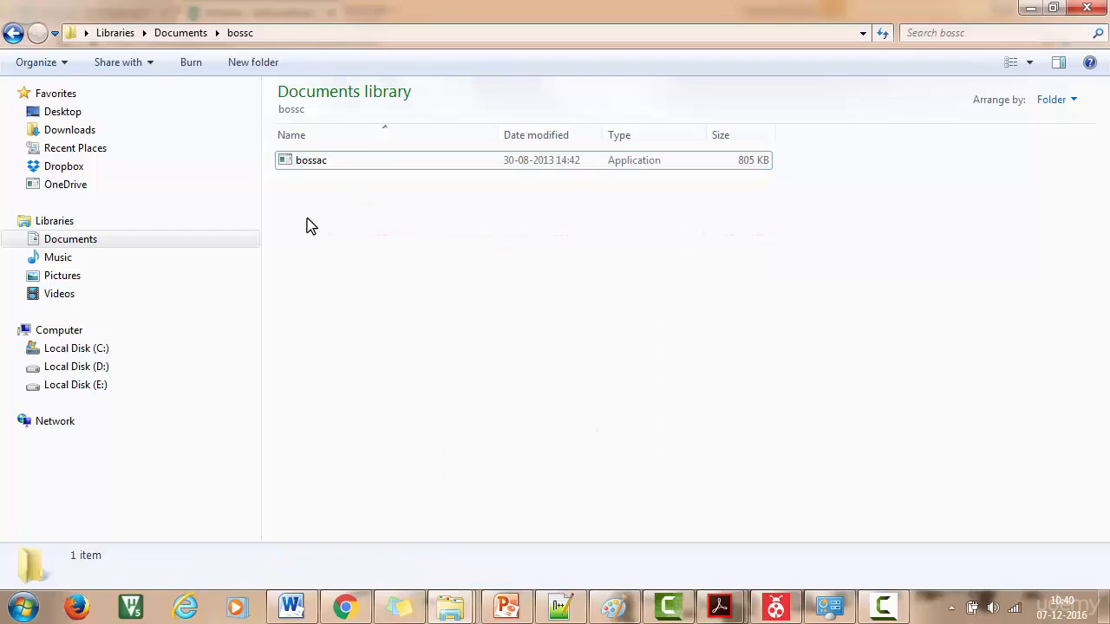
pyautogui.rightClick(307, 221)
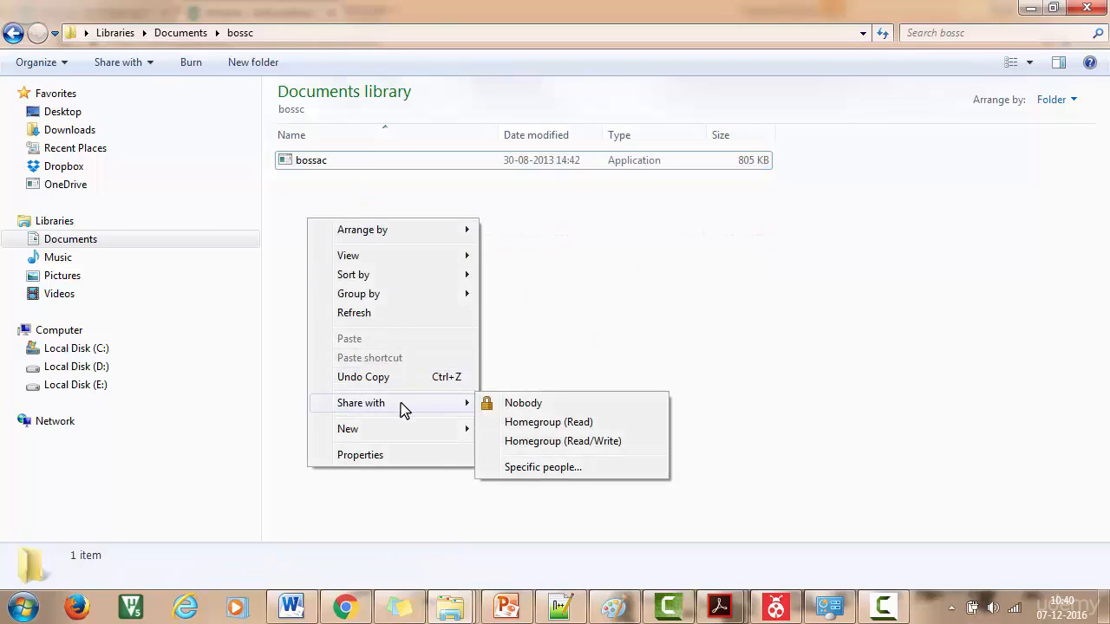
pyautogui.moveTo(405, 433)
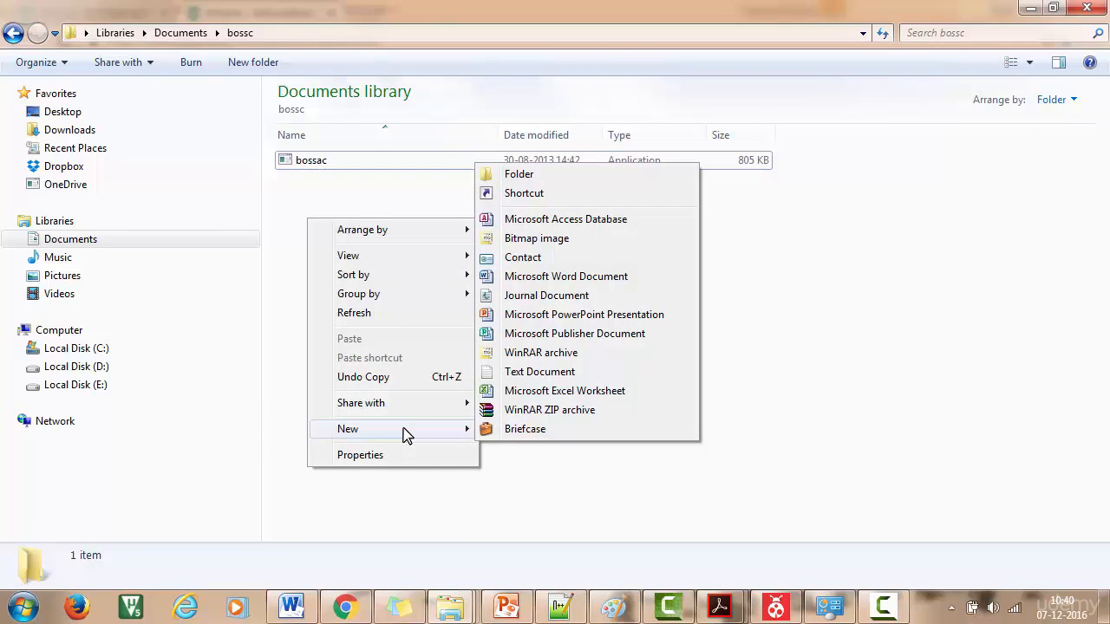
pyautogui.click(523, 374)
pyautogui.press('BackSpace')
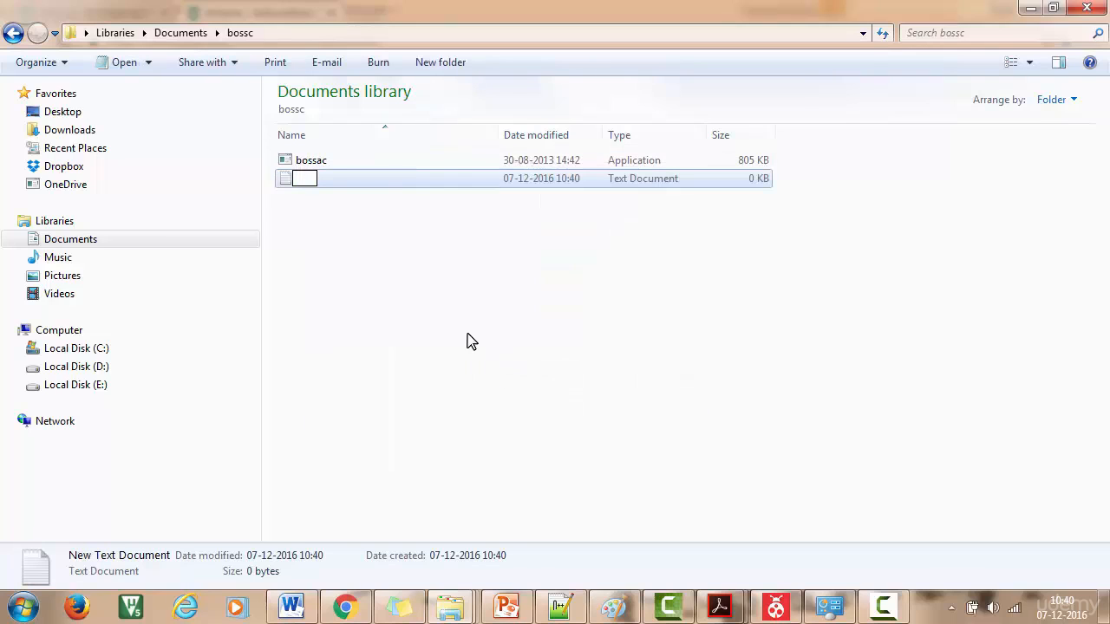
pyautogui.write('dueprogramming')
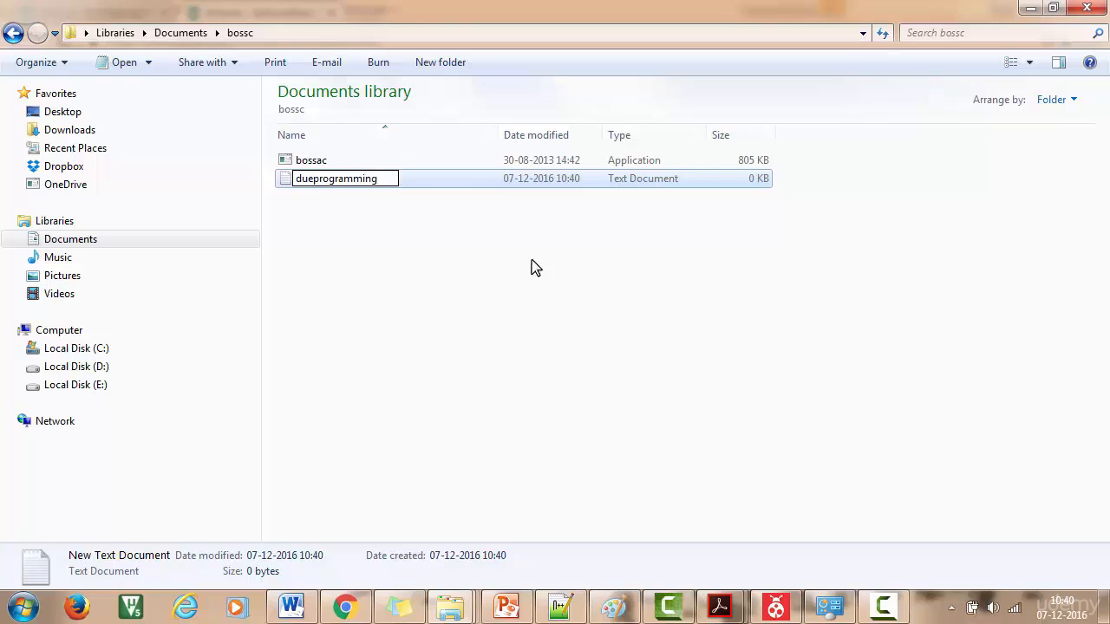
pyautogui.click(377, 293)
# Step: Enter in dueprogramming `mode %1:1200,n,8,1,p` and, on line two, the full bossac.exe path with `--port=%1 -U false -e -w -v -b %2 -R`
pyautogui.doubleClick(335, 182)
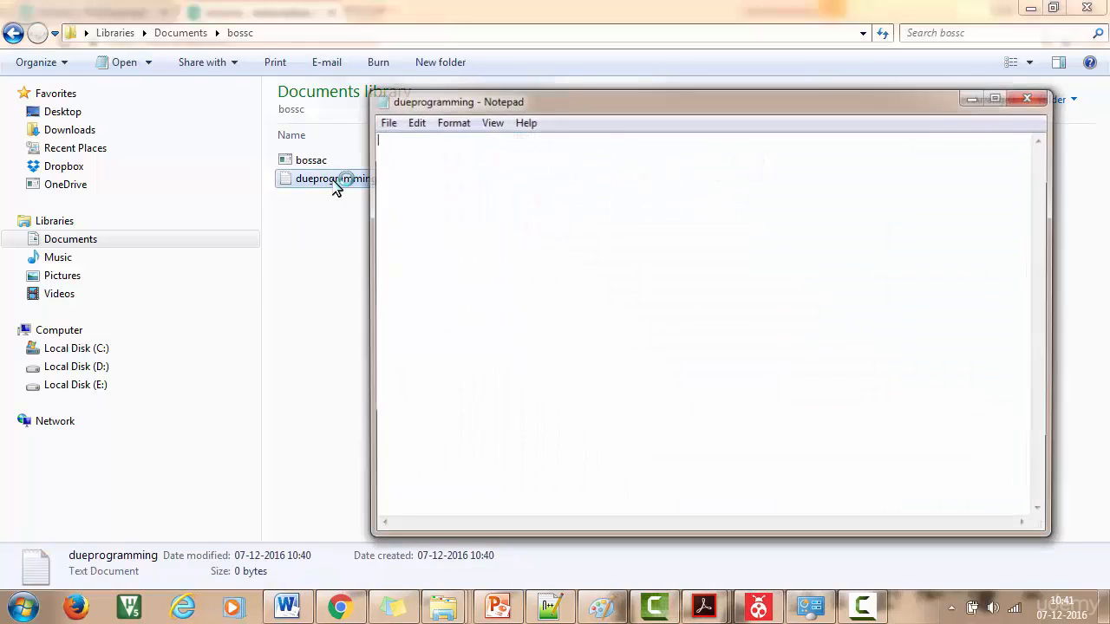
pyautogui.write('mode %1:1200,n,8,1,p C:\\Users\\kiran\\Documents\\bossc\\bossac.exe --port=%1 -U false -e -w -v -b %2 -R')
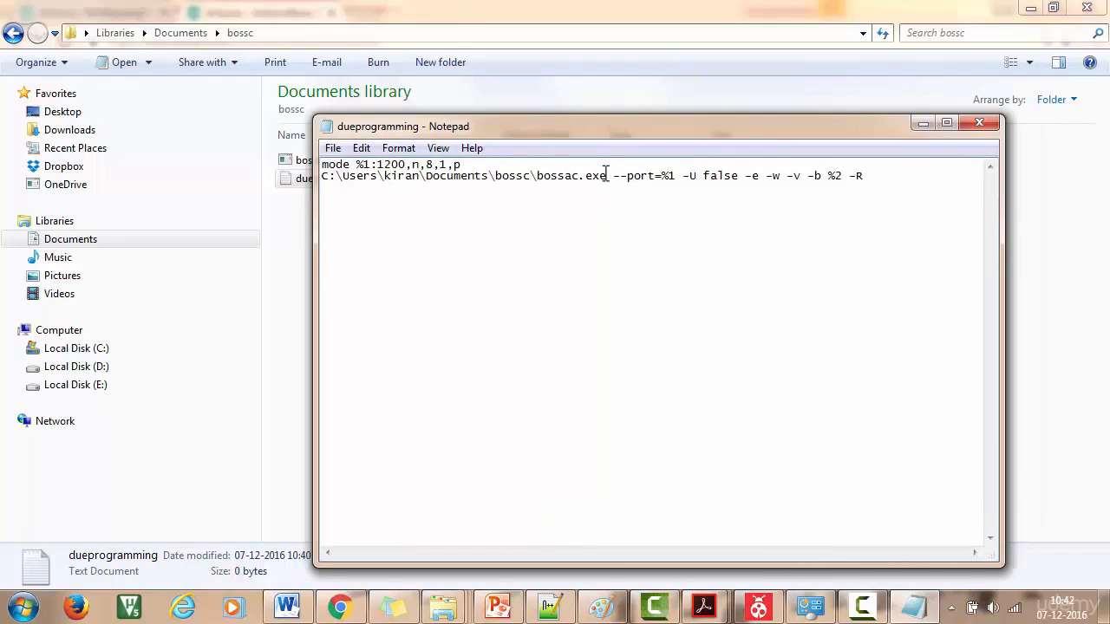
# Step: Examine the path to bossac.exe in the script's second line by highlighting the path and the file name
pyautogui.moveTo(607, 176); pyautogui.dragTo(349, 176)
pyautogui.click(501, 182)
pyautogui.moveTo(571, 177); pyautogui.dragTo(608, 177)
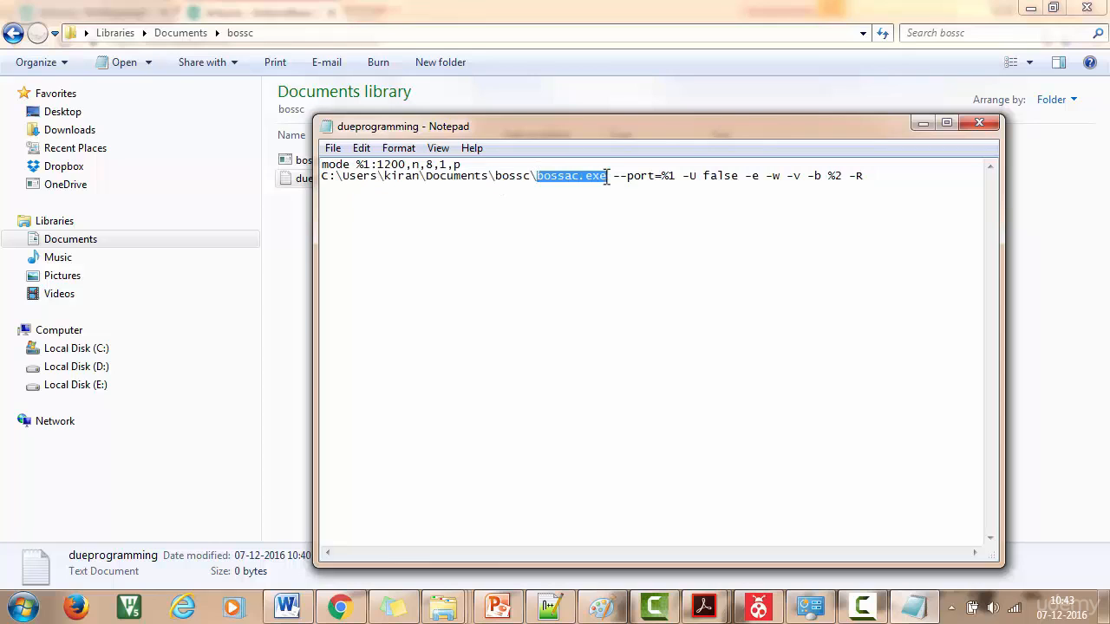
pyautogui.click(604, 203)
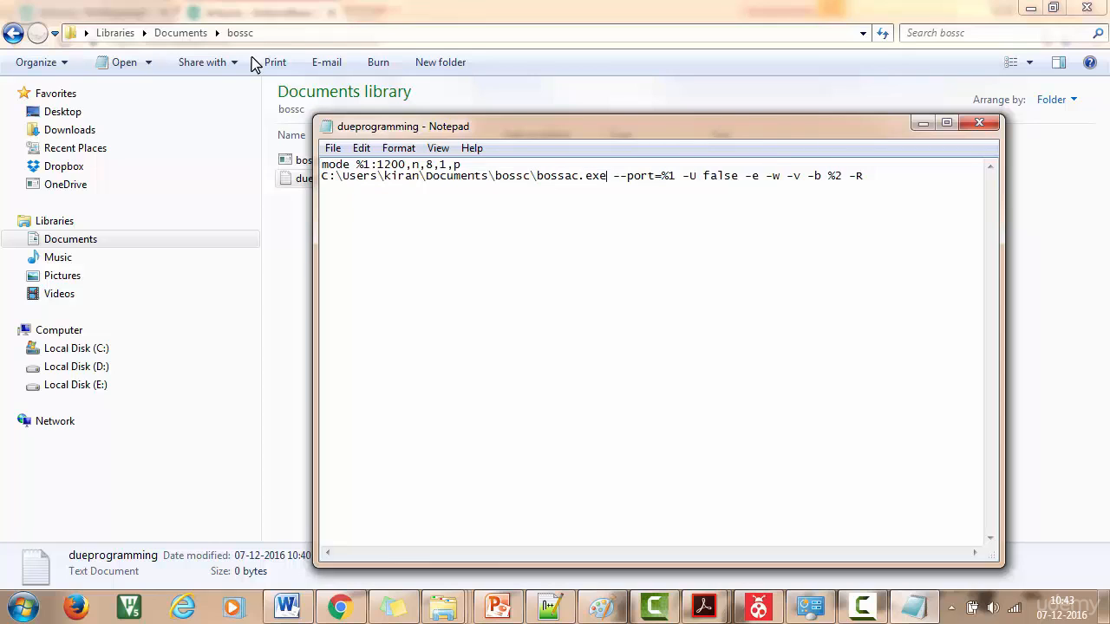
# Step: Switch to Windows Explorer, select the bossac application and copy the full path of the bossc folder containing it
pyautogui.click(292, 251)
pyautogui.click(312, 169)
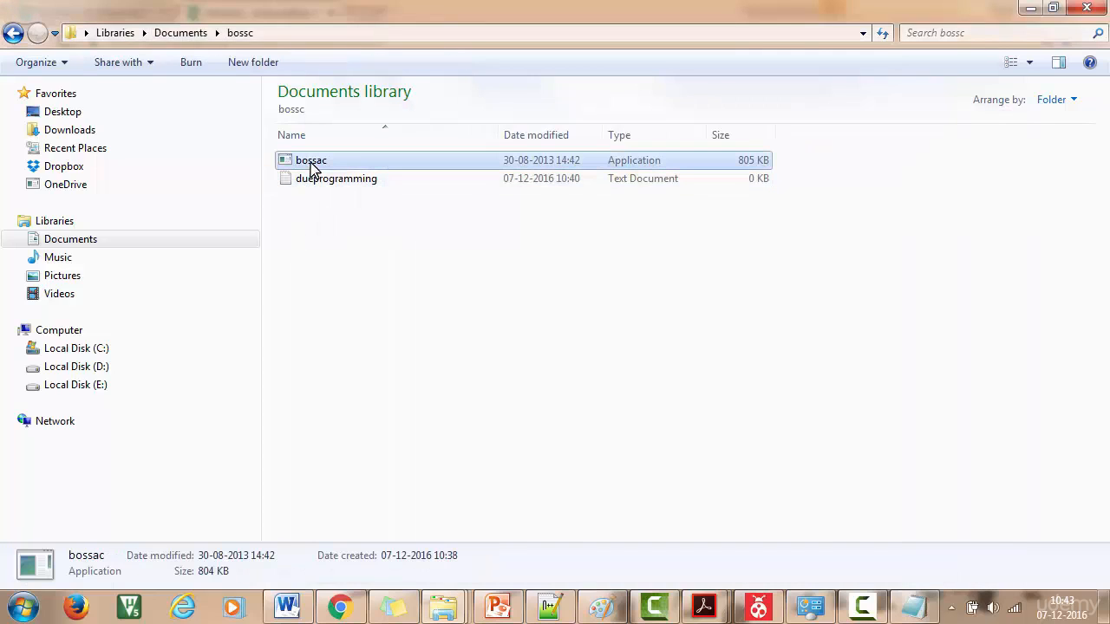
pyautogui.click(299, 32)
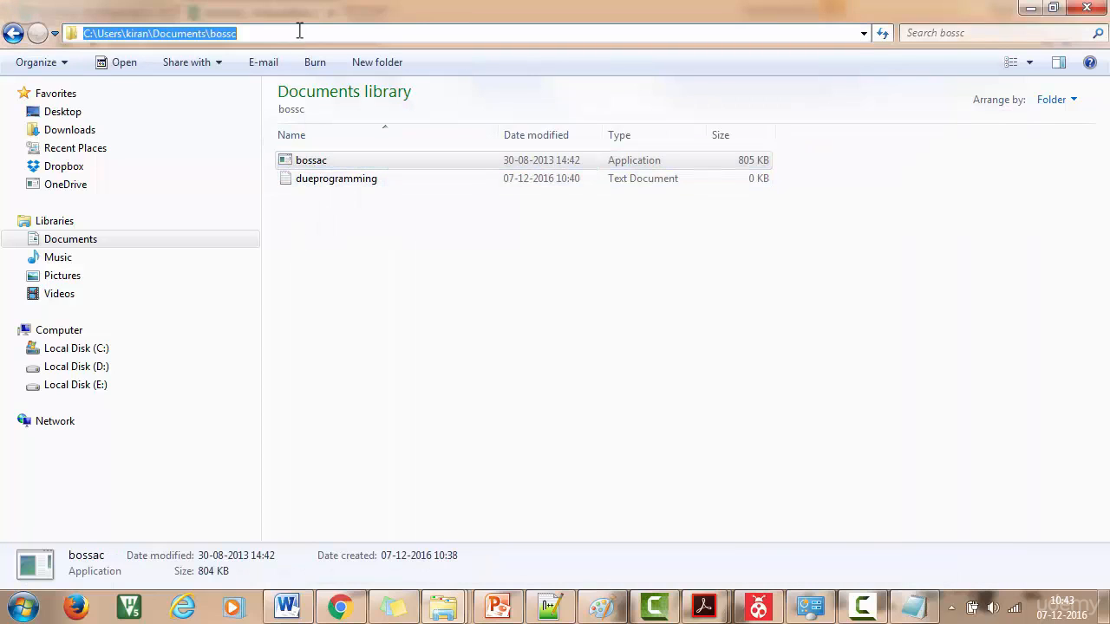
pyautogui.rightClick(222, 33)
pyautogui.click(260, 89)
# Step: Return to Notepad and select the folder path in front of bossac.exe in the script's second line
pyautogui.hotkey('alt', 'Tab')
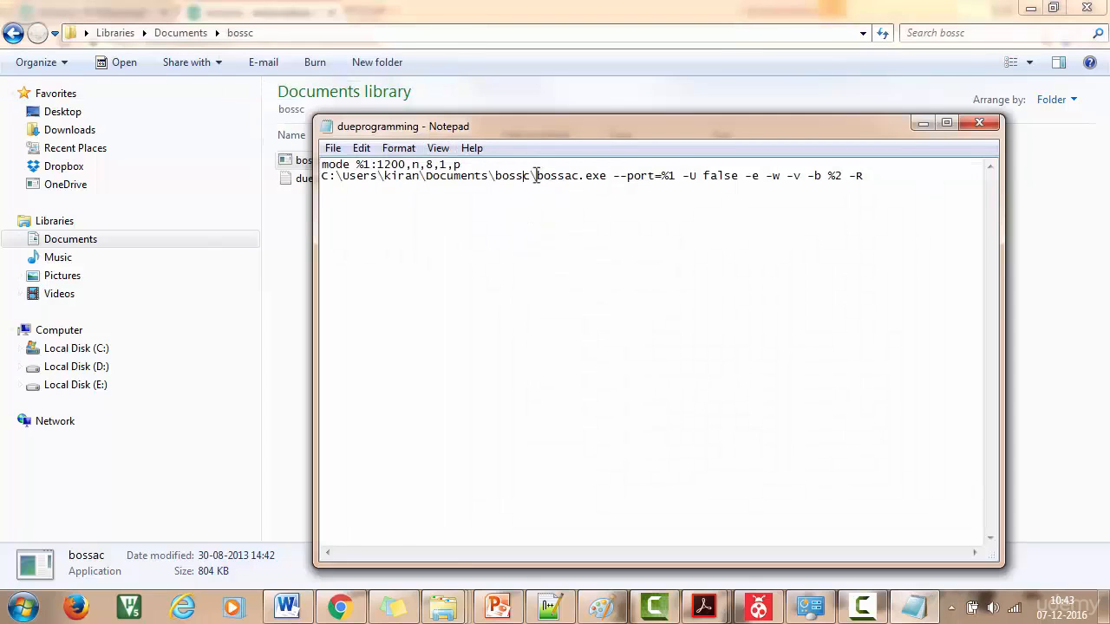
pyautogui.moveTo(535, 176); pyautogui.dragTo(328, 179)
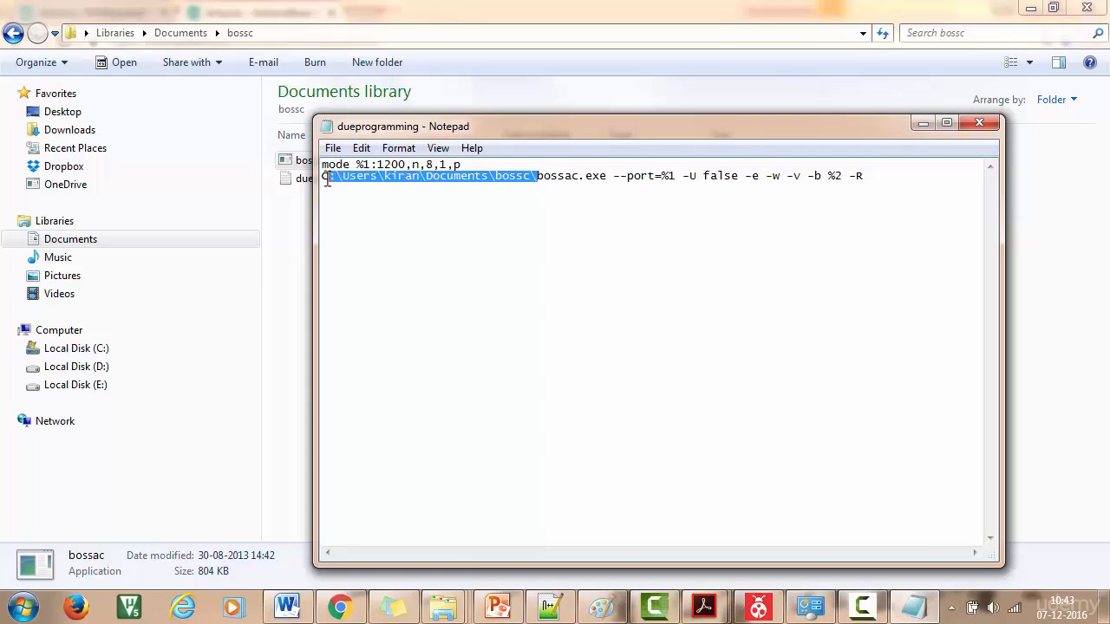
pyautogui.click(425, 179)
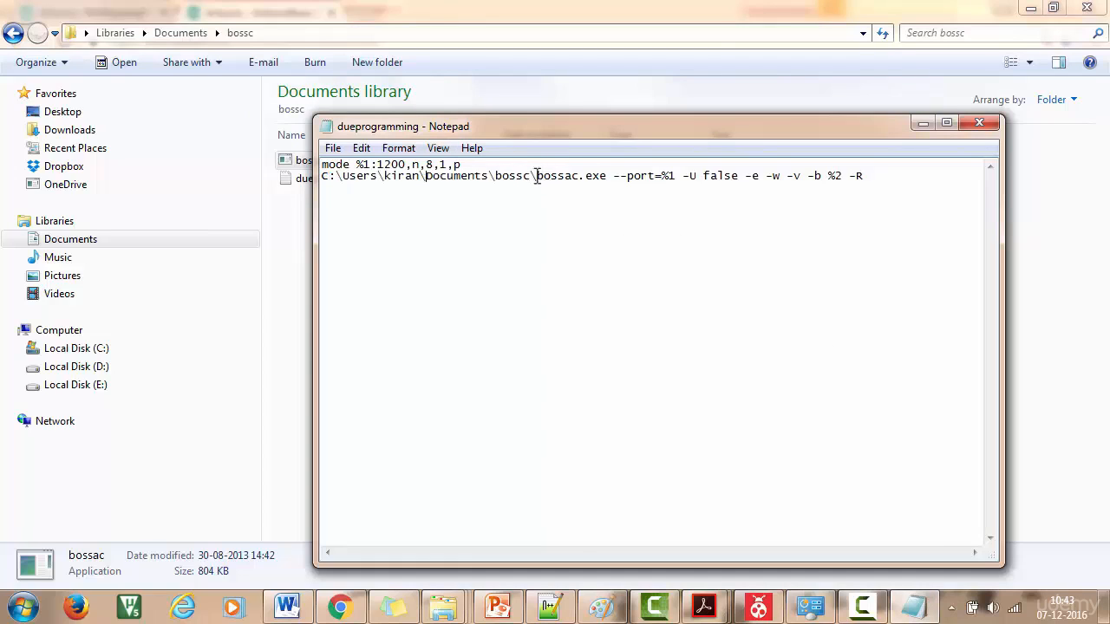
pyautogui.moveTo(537, 176); pyautogui.dragTo(312, 178)
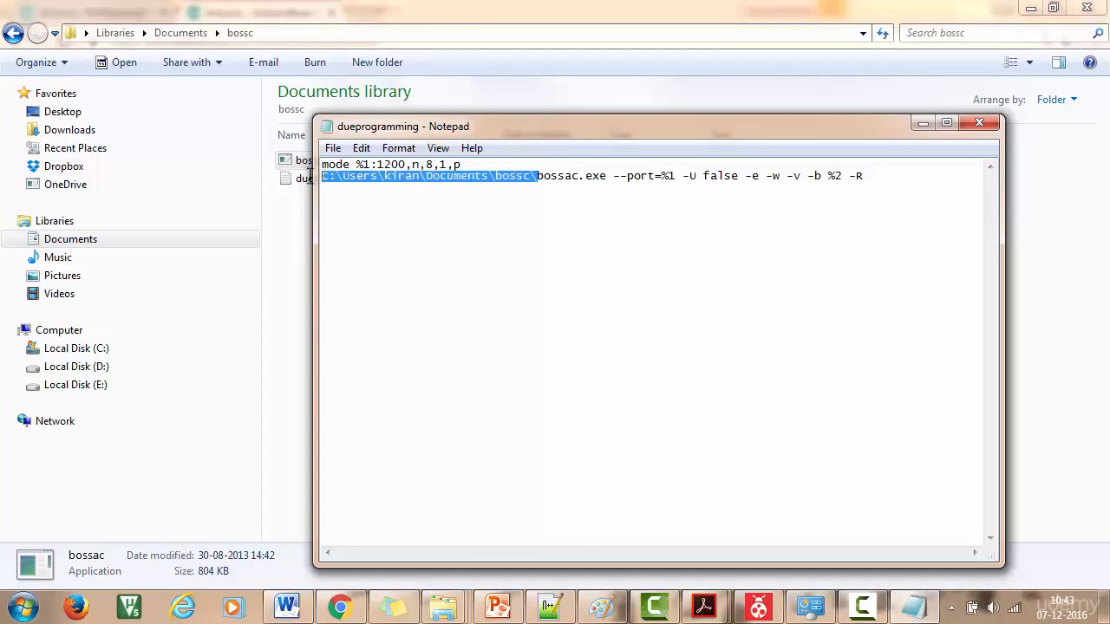
# Step: Retype the backslash between the bossc folder path and bossac.exe in the script's second line
pyautogui.click(533, 194)
pyautogui.press('BackSpace')
pyautogui.write('\\')
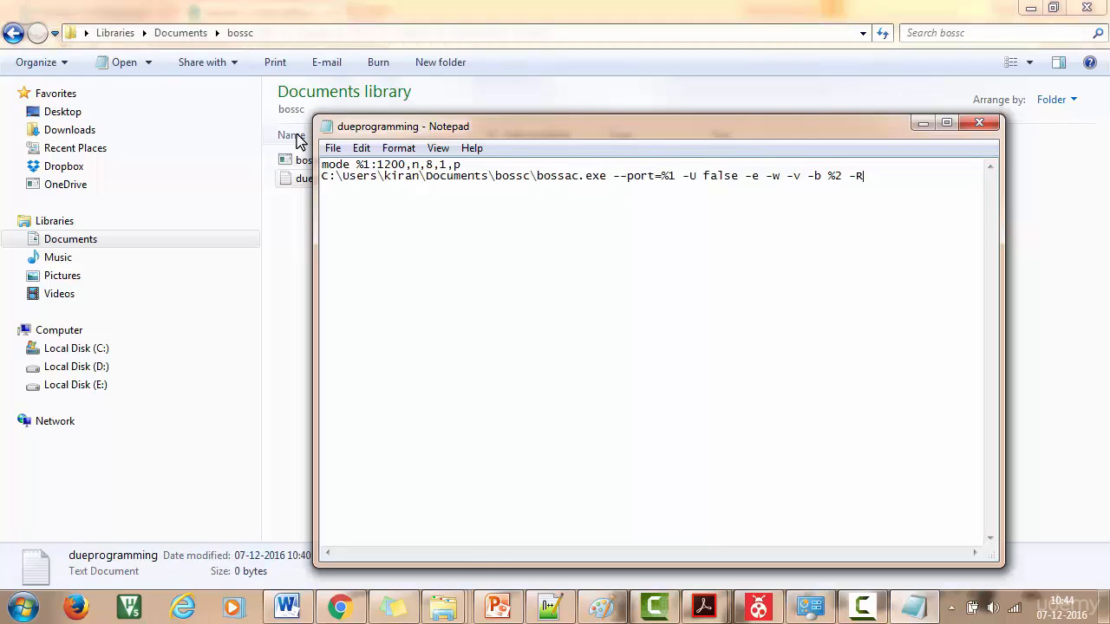
# Step: Save the script as dueprogramming.bat in the bossc folder and close Notepad
pyautogui.click(332, 148)
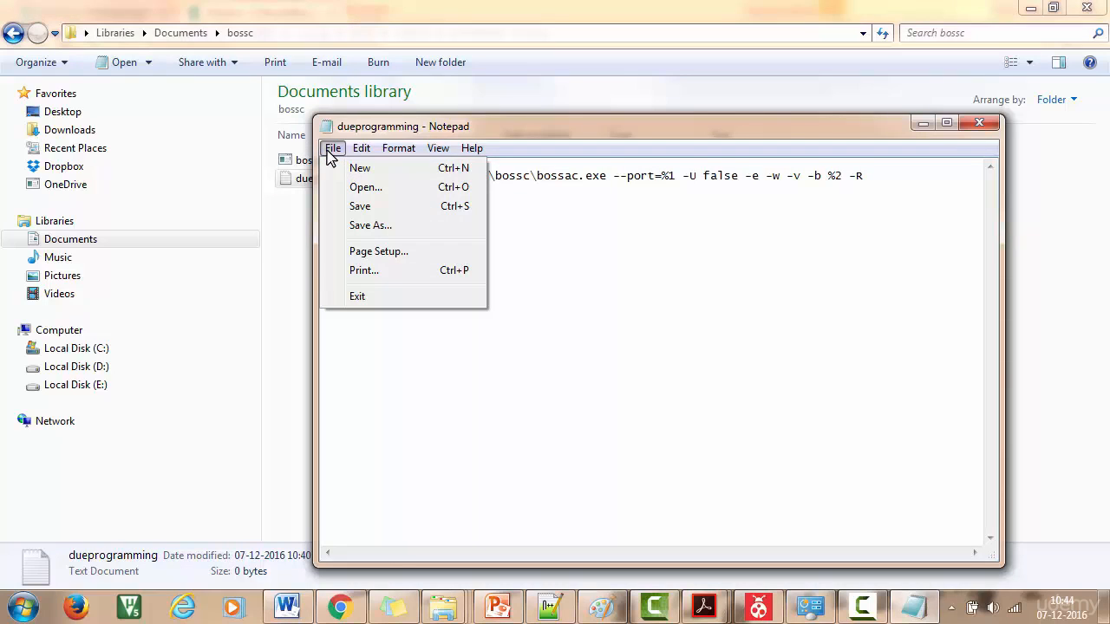
pyautogui.click(364, 226)
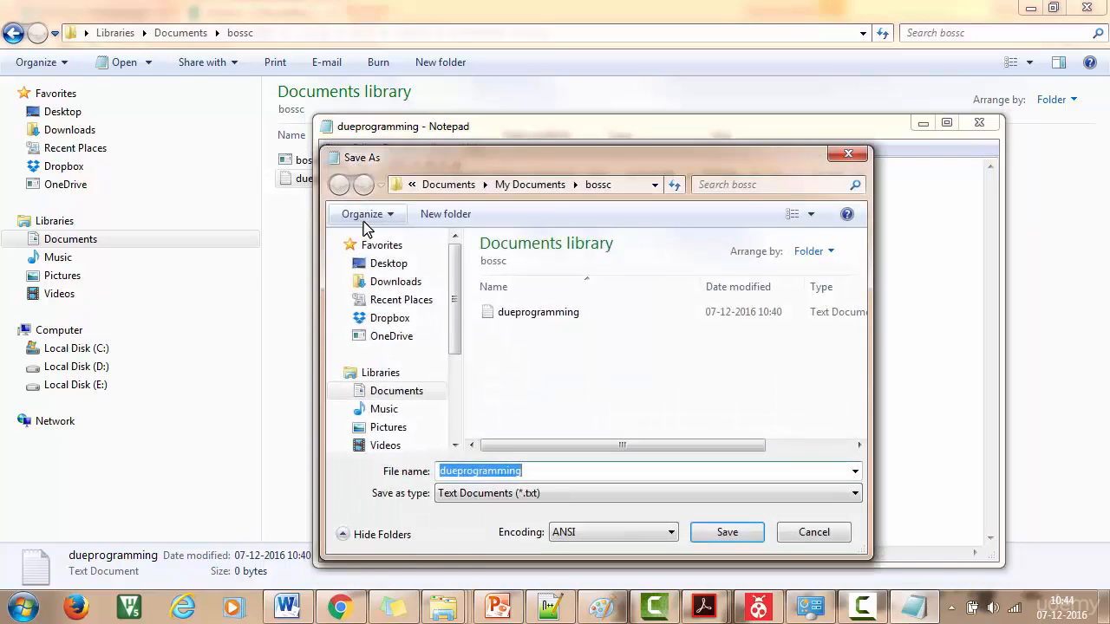
pyautogui.click(548, 470)
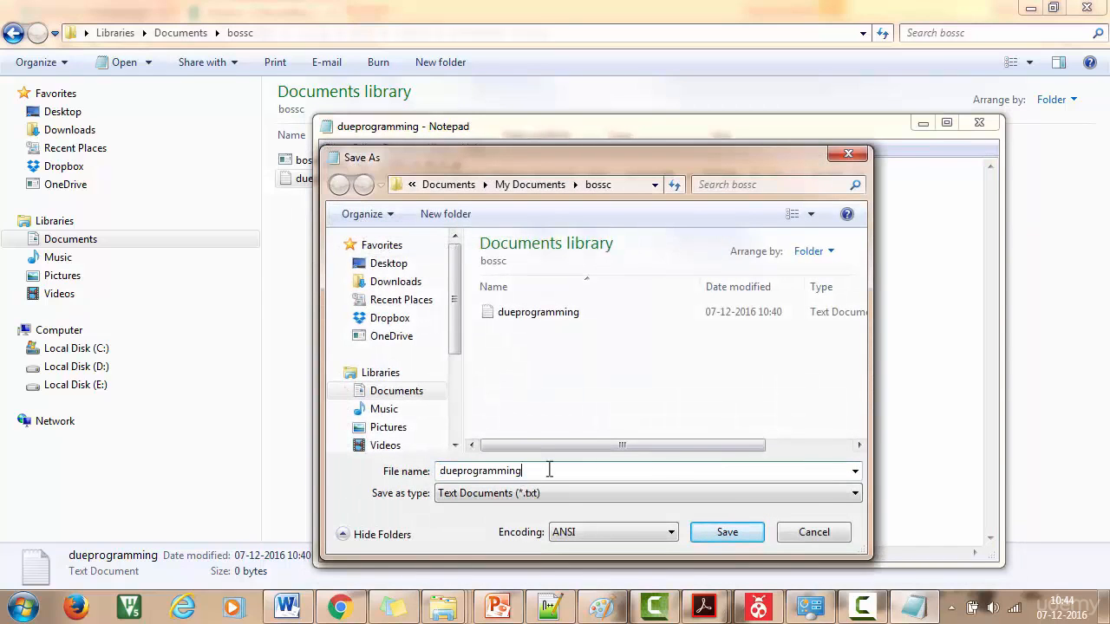
pyautogui.write('.bat')
pyautogui.click(727, 531)
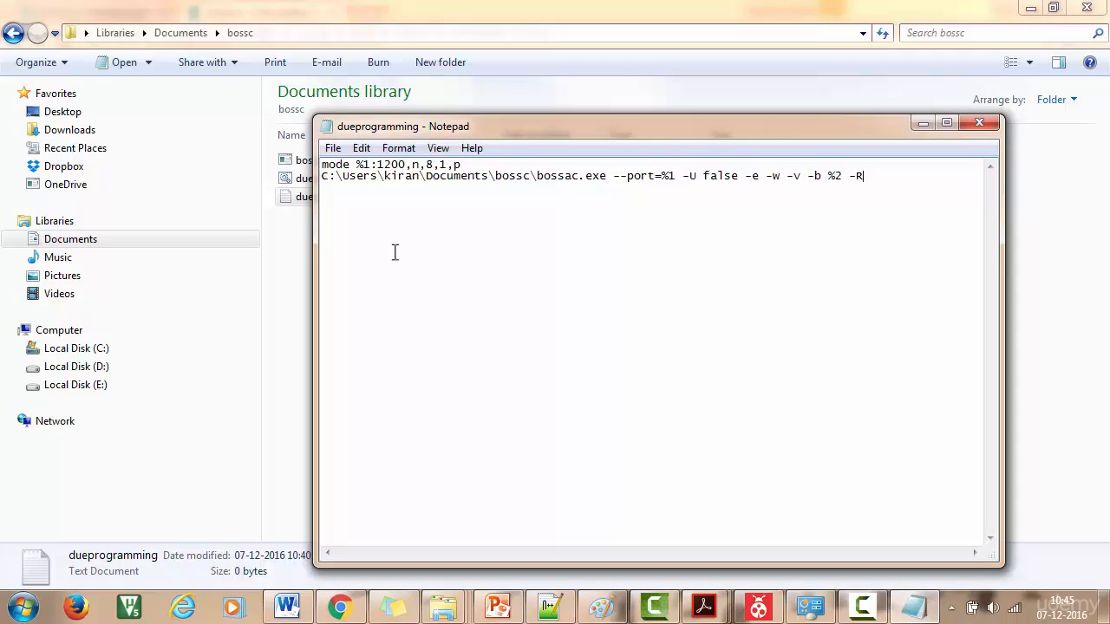
pyautogui.click(988, 126)
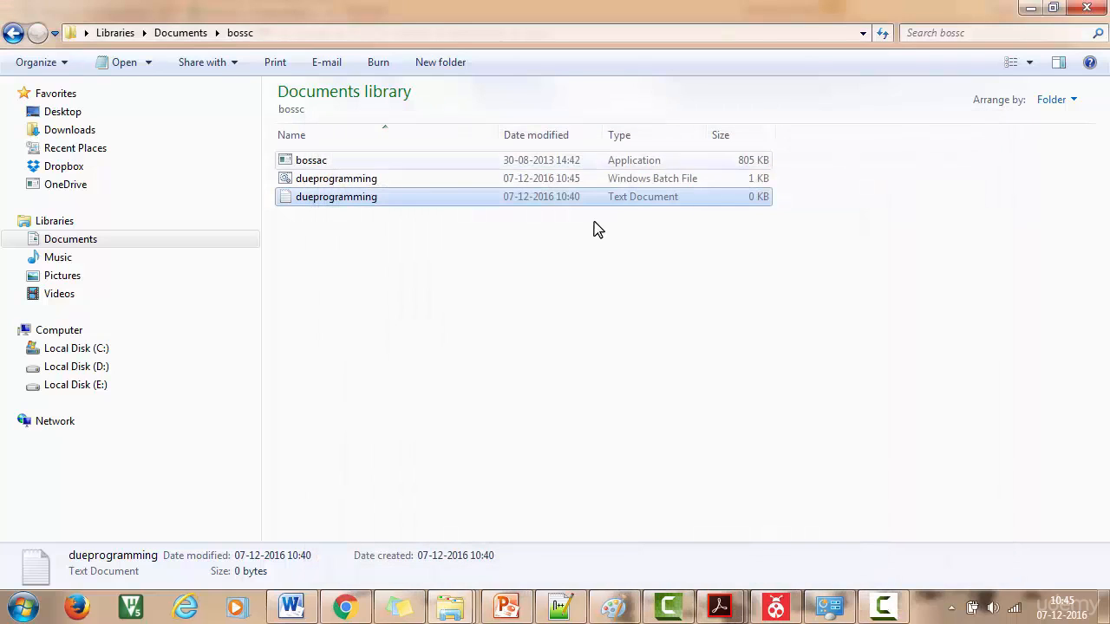
# Step: Examine the dueprogramming batch file's type and details in the bossc folder
pyautogui.click(381, 287)
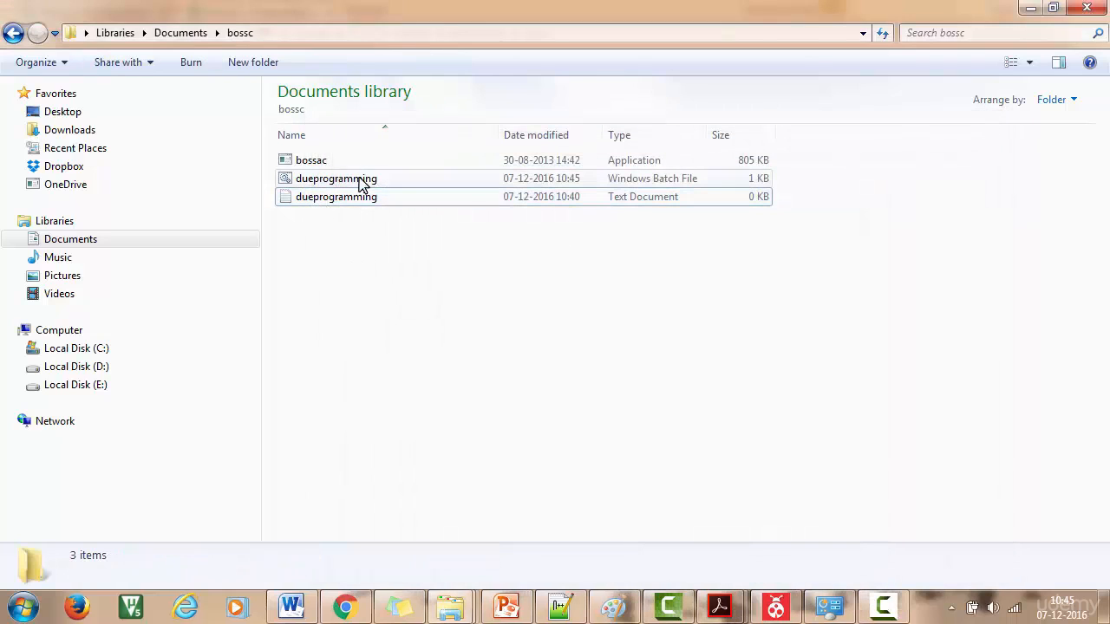
pyautogui.click(329, 179)
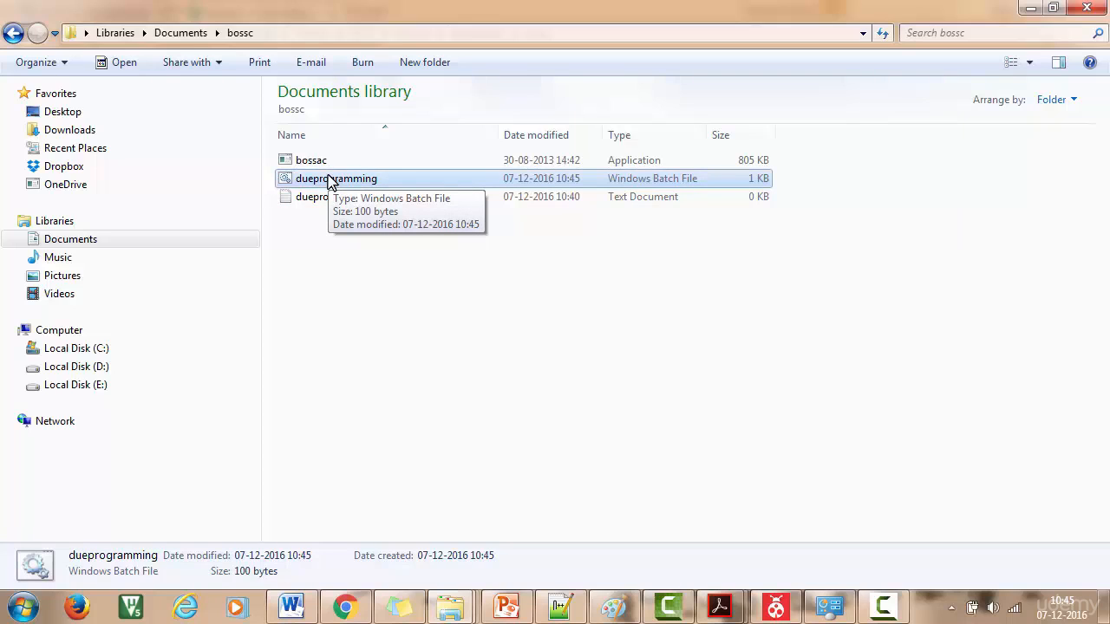
pyautogui.click(503, 276)
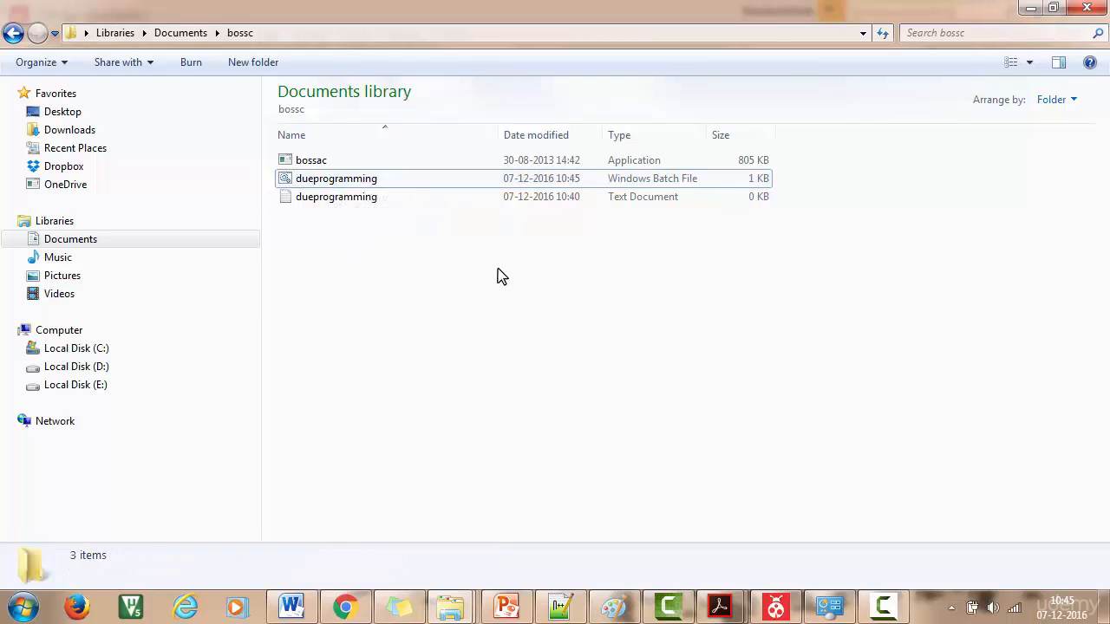
# Step: Switch to Atmel Studio and open the External Tools configuration
pyautogui.hotkey('alt', 'Tab')
pyautogui.click(369, 186)
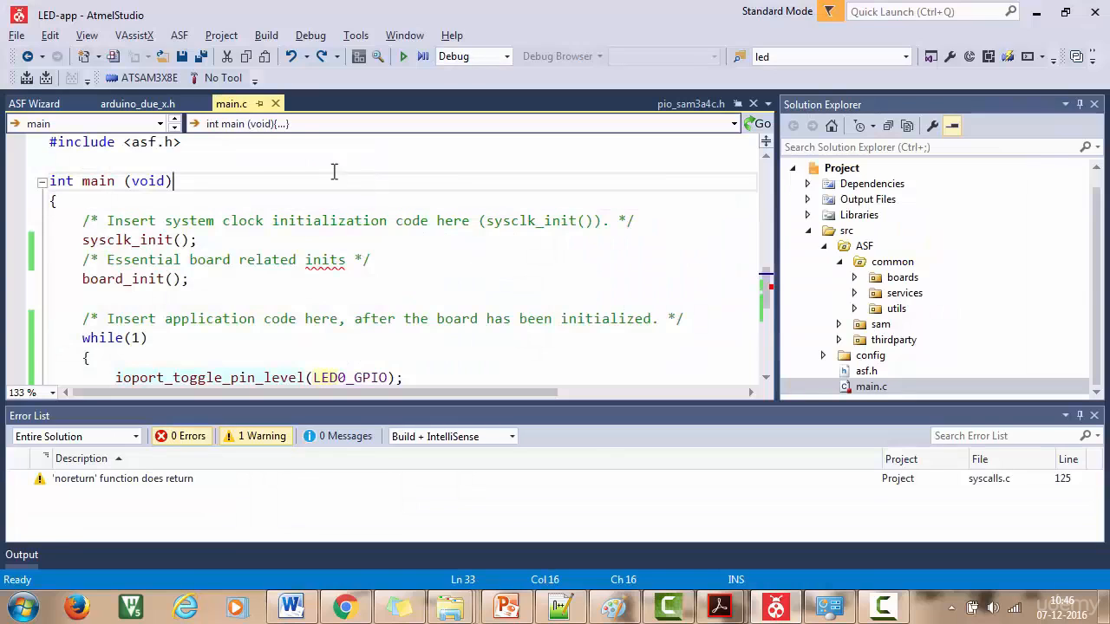
pyautogui.click(355, 36)
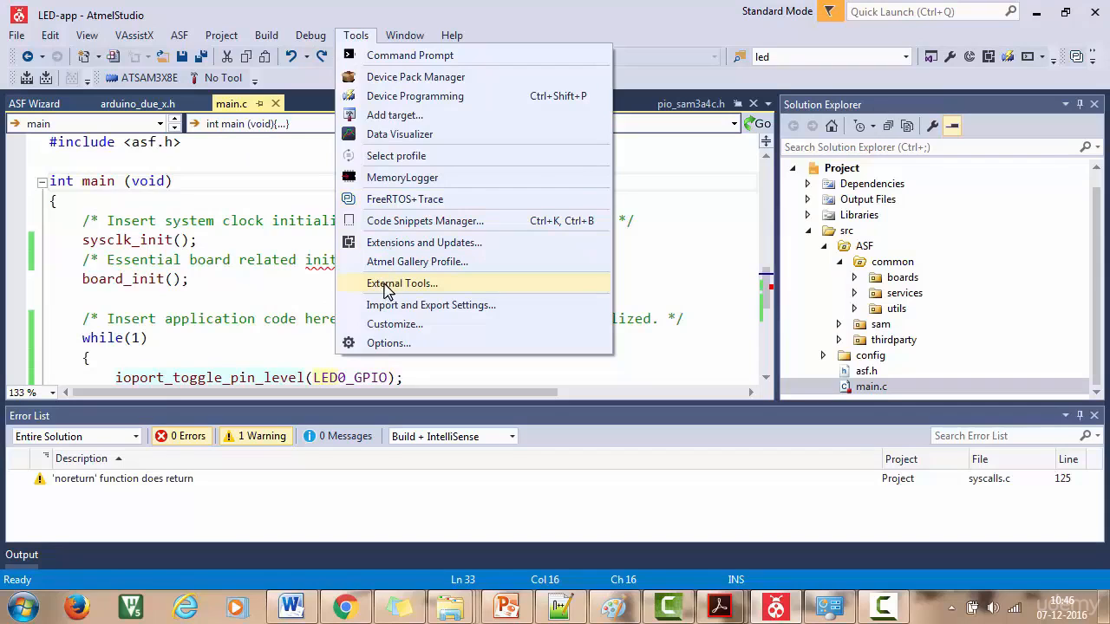
pyautogui.click(421, 285)
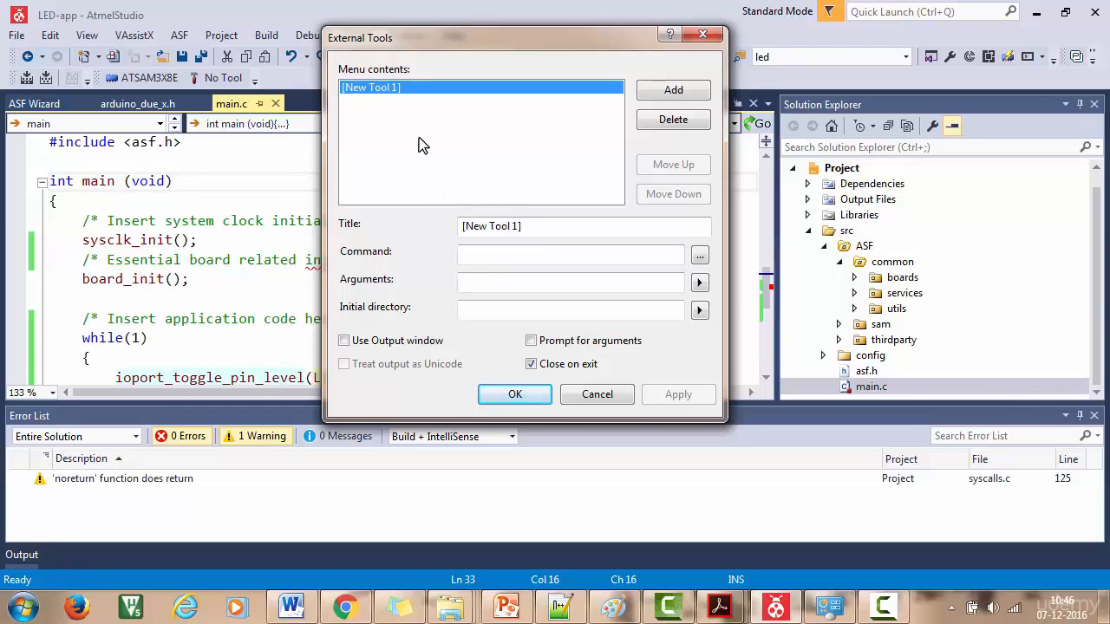
# Step: Set the new external tool's title to Due Programmer
pyautogui.moveTo(391, 41); pyautogui.dragTo(378, 60)
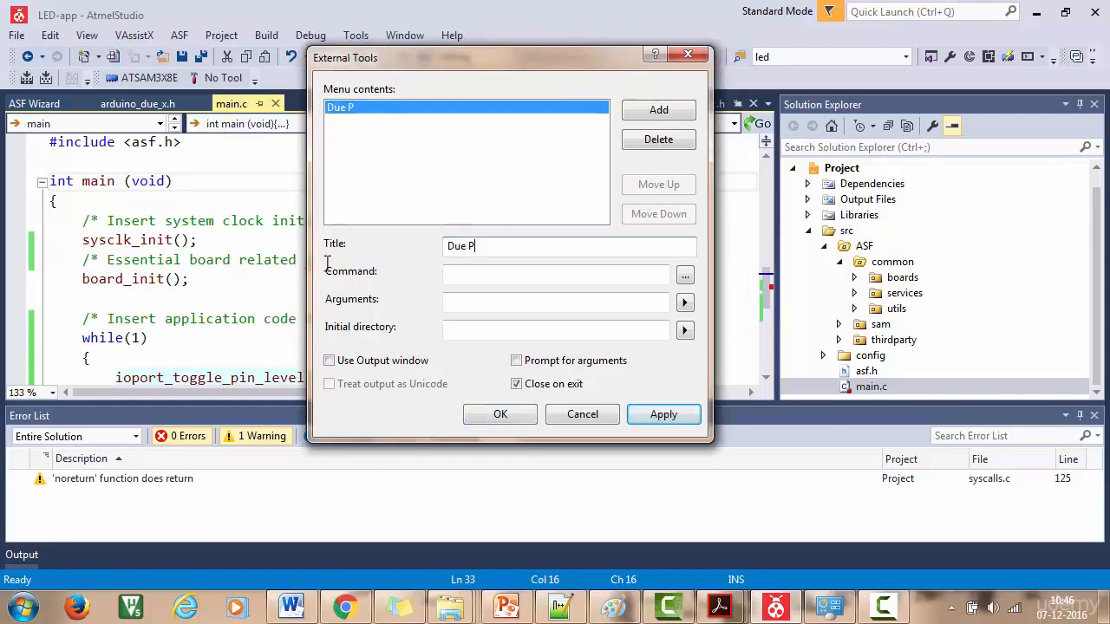
pyautogui.press('BackSpace')
pyautogui.press('BackSpace')
pyautogui.press('BackSpace')
pyautogui.press('BackSpace')
pyautogui.press('BackSpace')
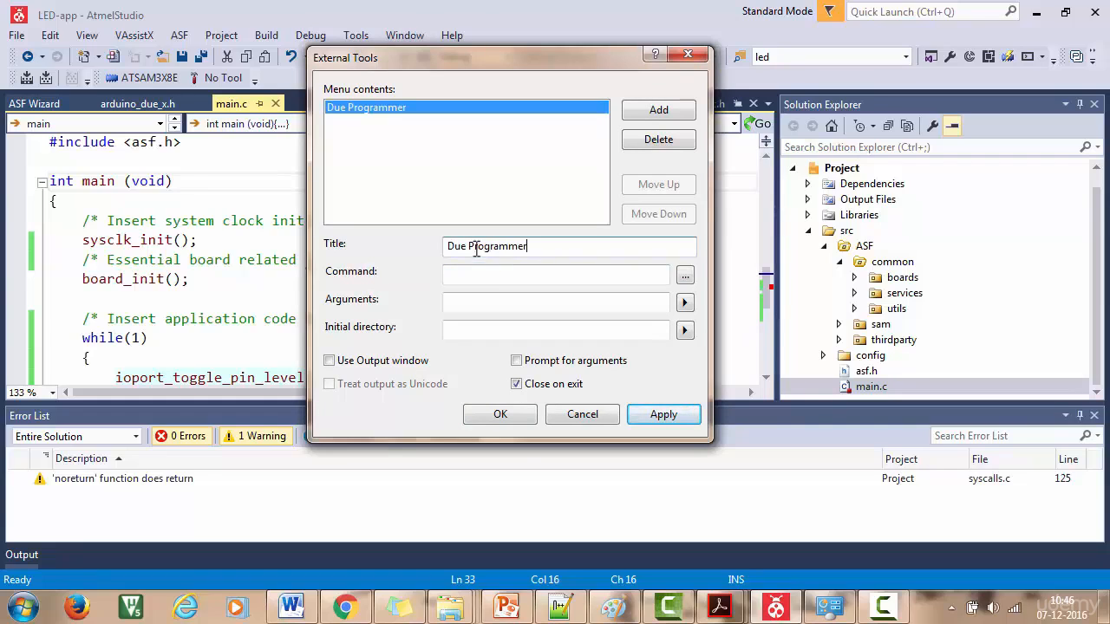
# Step: Switch to Windows Explorer and copy the full path of the bossc folder containing the dueprogramming batch file
pyautogui.click(511, 278)
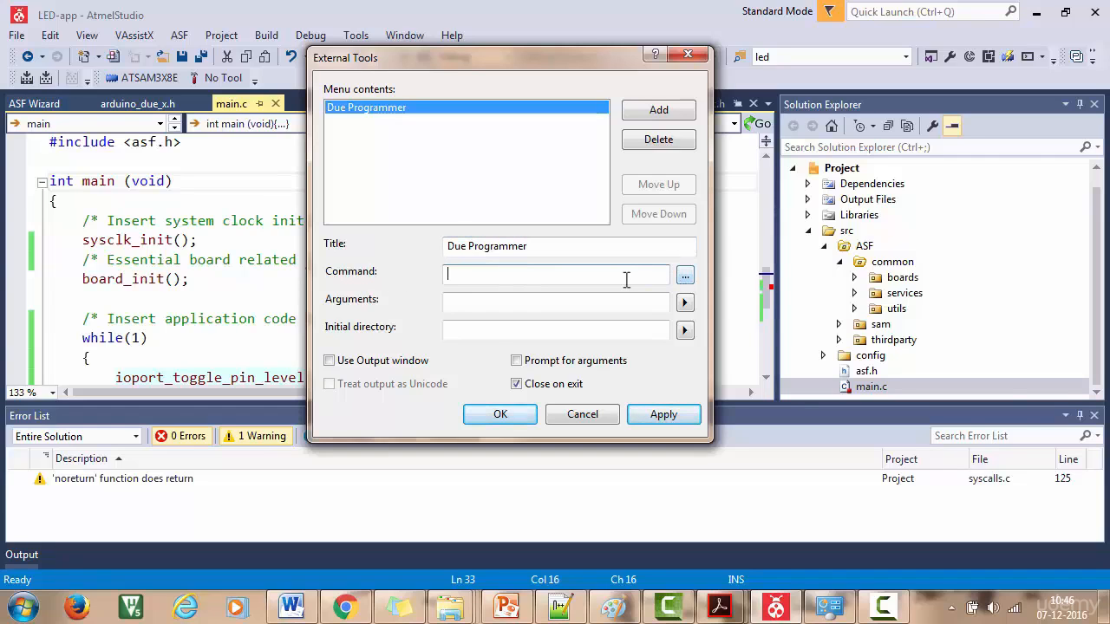
pyautogui.hotkey('alt', 'Tab')
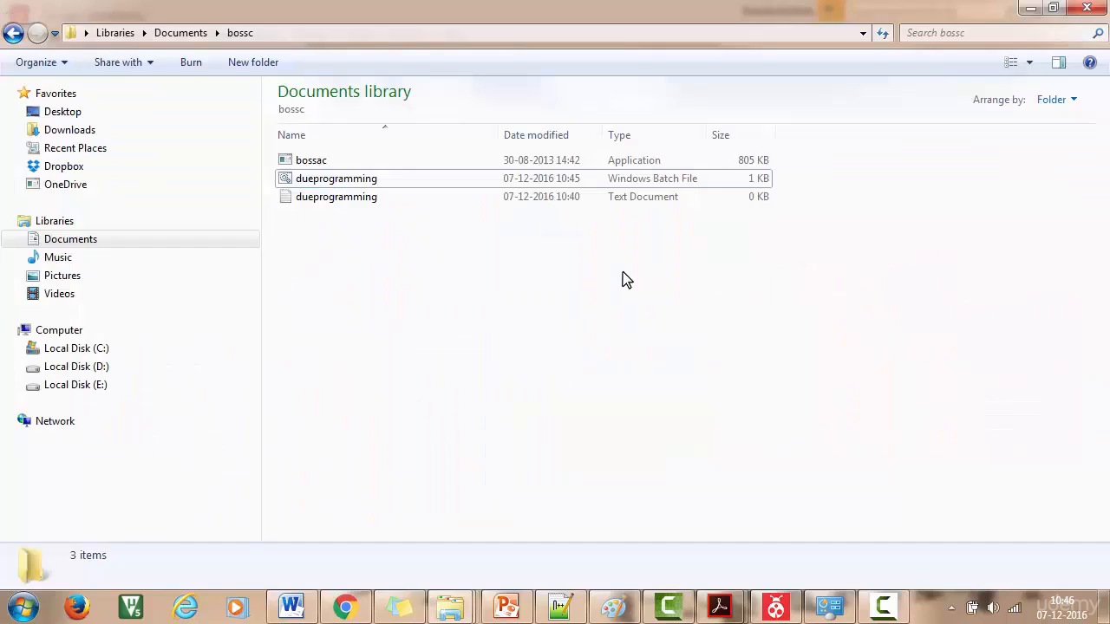
pyautogui.click(331, 181)
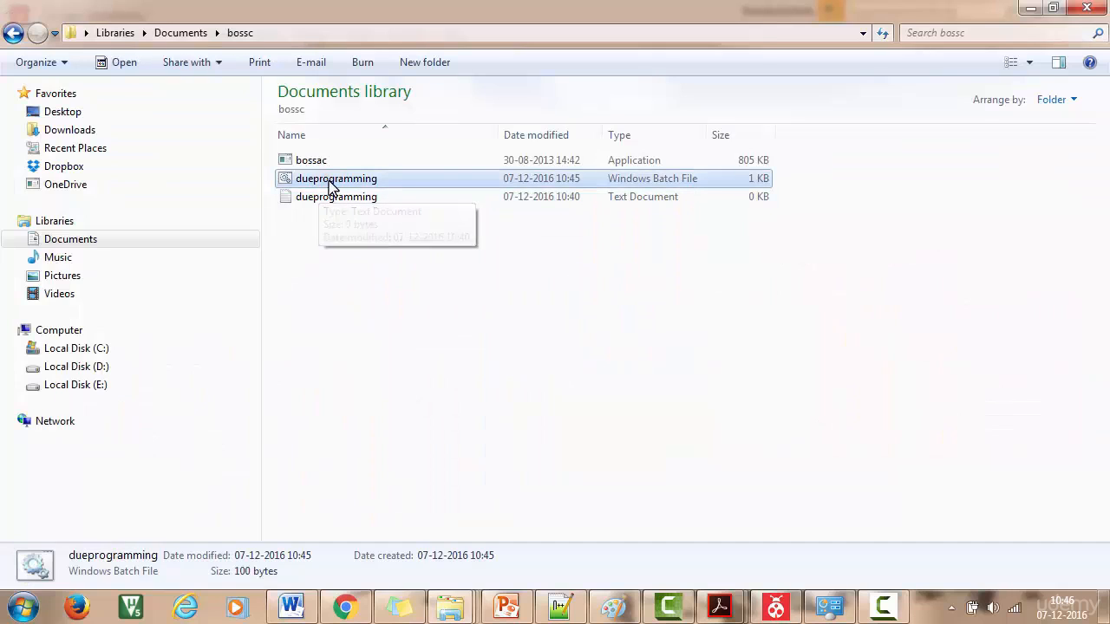
pyautogui.click(286, 34)
pyautogui.rightClick(201, 34)
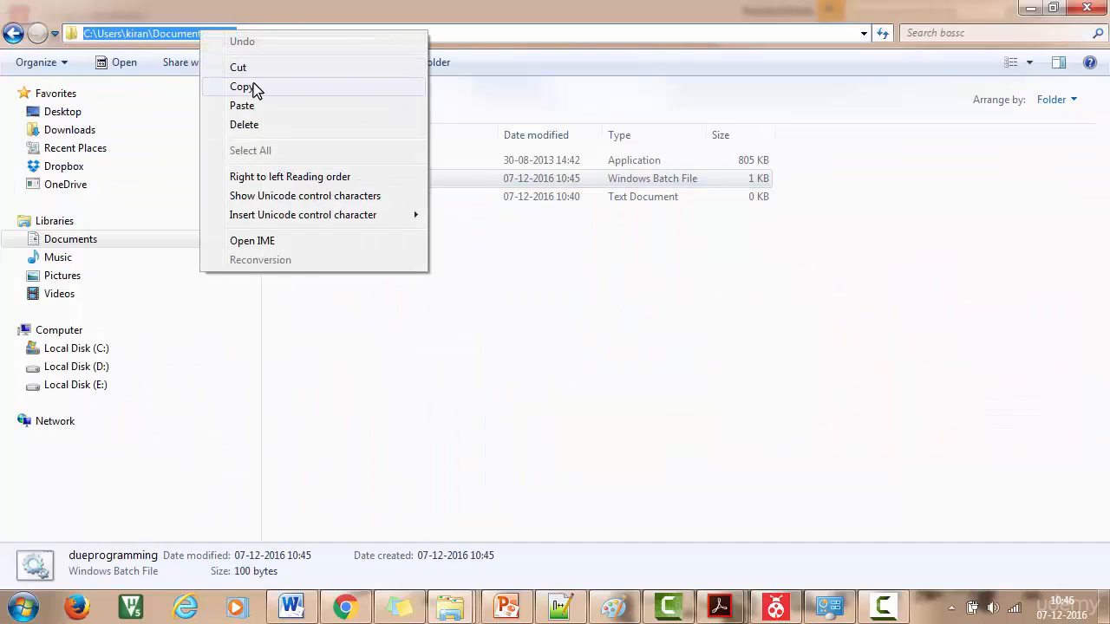
pyautogui.click(253, 88)
# Step: Back in Atmel Studio, browse to the copied bossc folder path and choose the dueprogramming batch file as the tool's command
pyautogui.hotkey('alt', 'Tab')
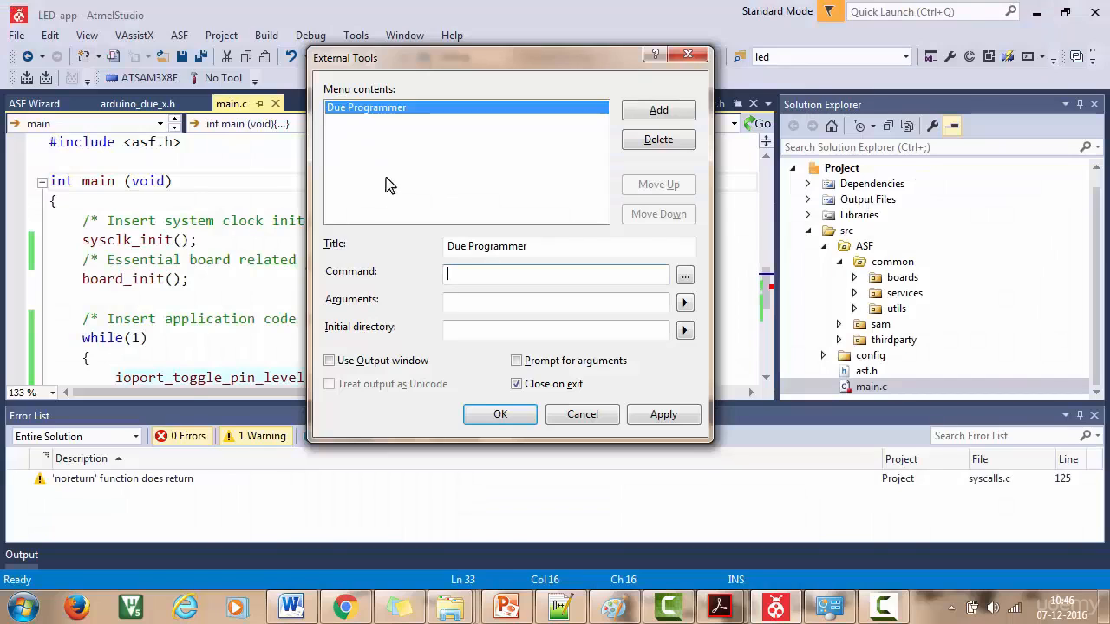
pyautogui.click(685, 276)
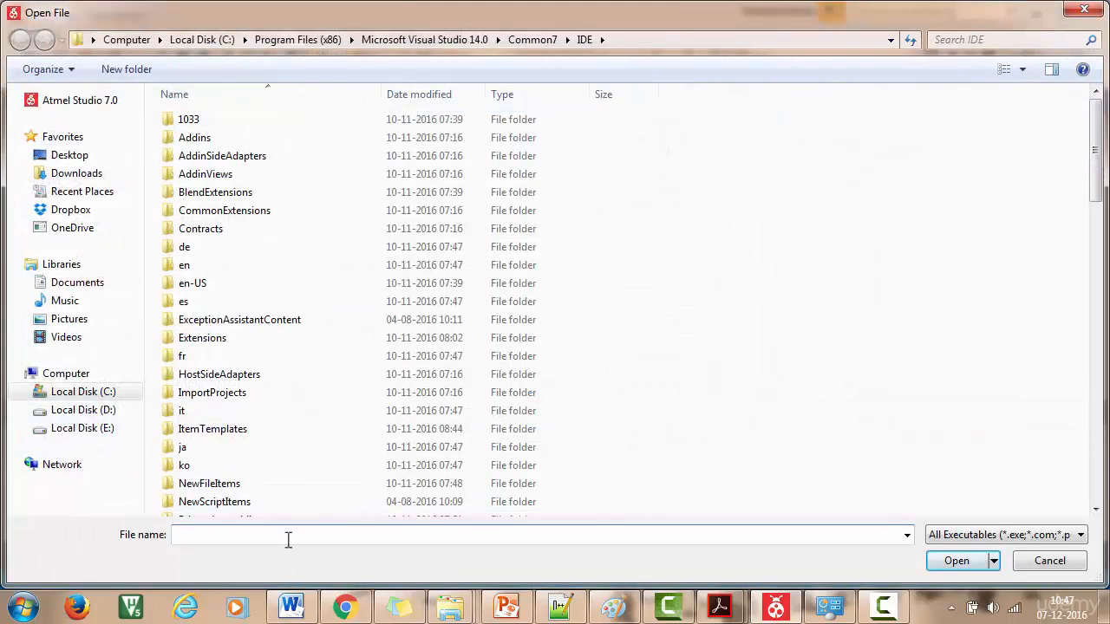
pyautogui.hotkey('ctrl', 'v')
pyautogui.click(951, 562)
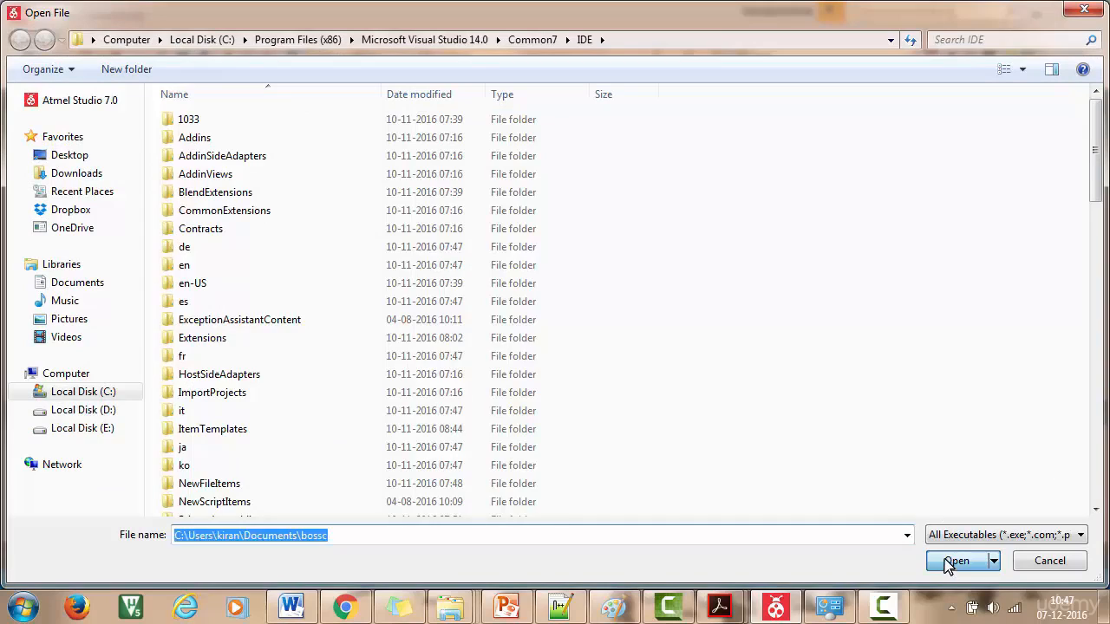
pyautogui.click(225, 142)
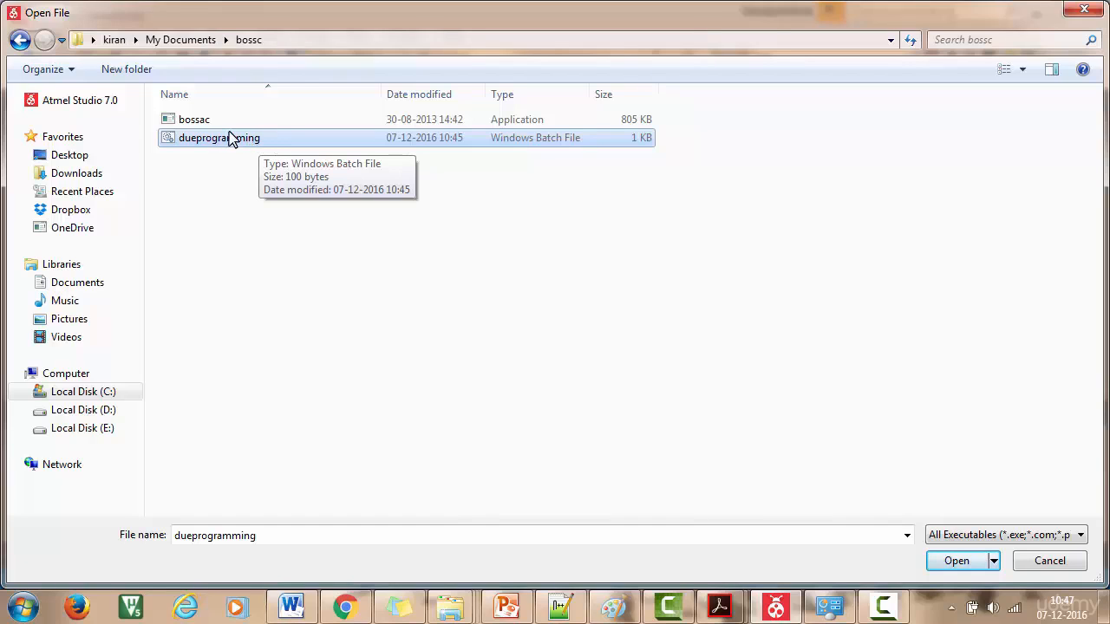
pyautogui.click(957, 560)
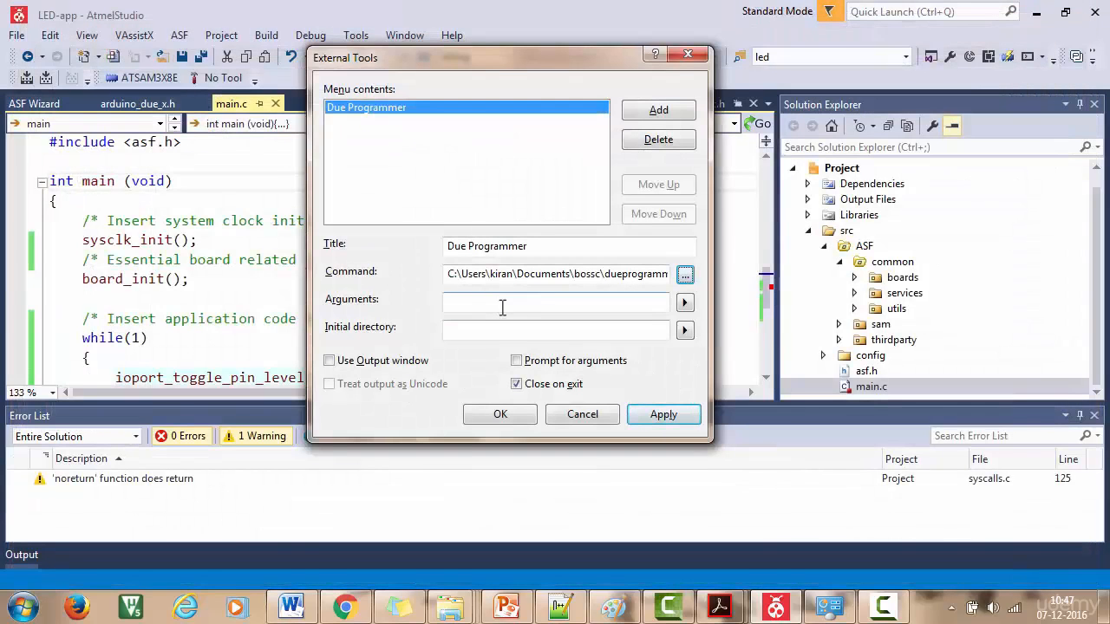
# Step: Switch to Notepad++ and change the port in the prepared argument line to COM65
pyautogui.click(502, 301)
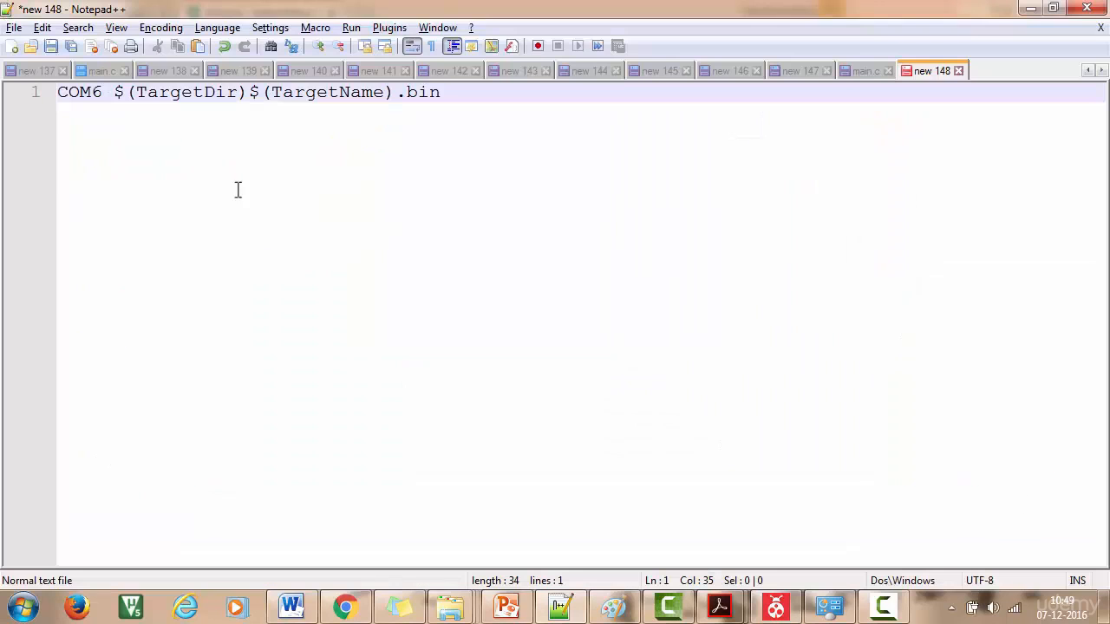
pyautogui.moveTo(440, 93); pyautogui.dragTo(53, 89)
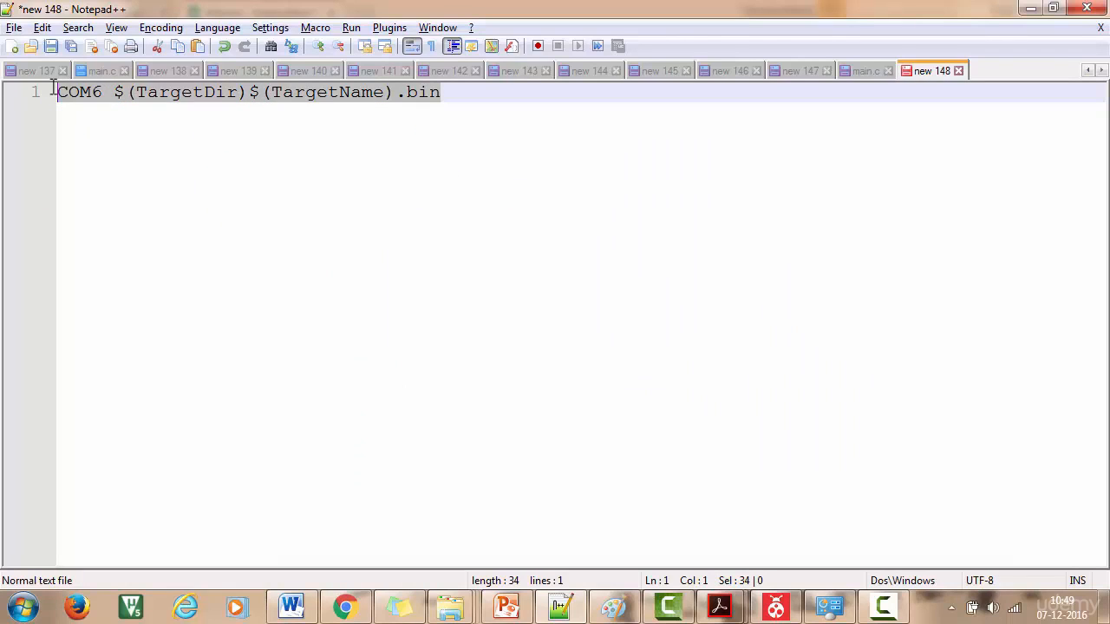
pyautogui.click(97, 93)
pyautogui.write('5')
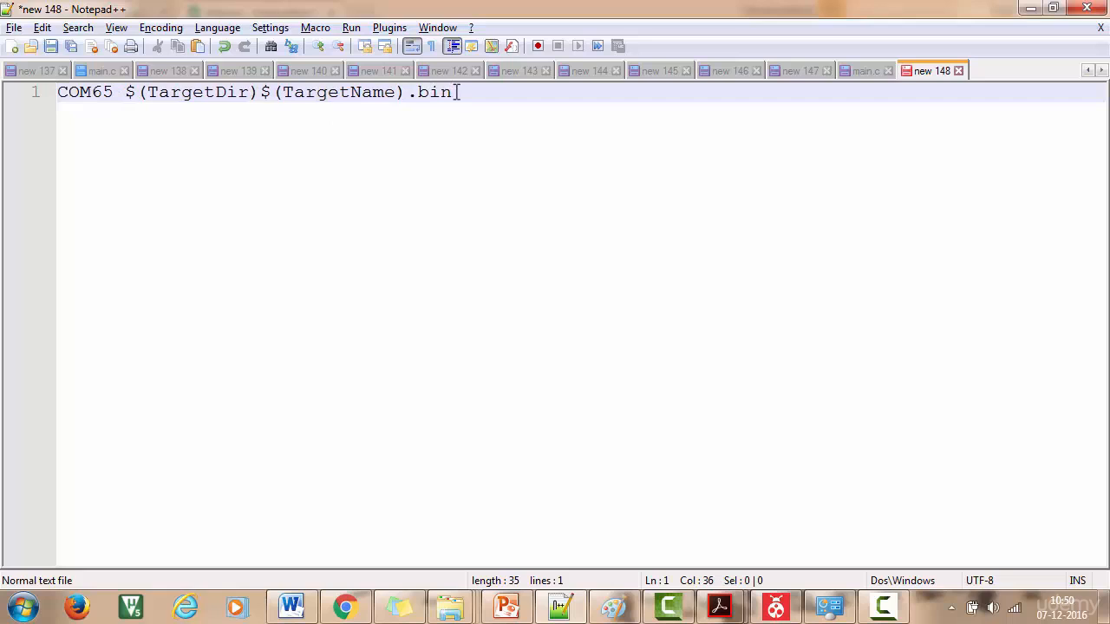
# Step: Copy the whole line `COM65 $(TargetDir)$(TargetName).bin` into the arguments of the Due Programmer tool in Atmel Studio
pyautogui.moveTo(459, 91); pyautogui.dragTo(55, 93)
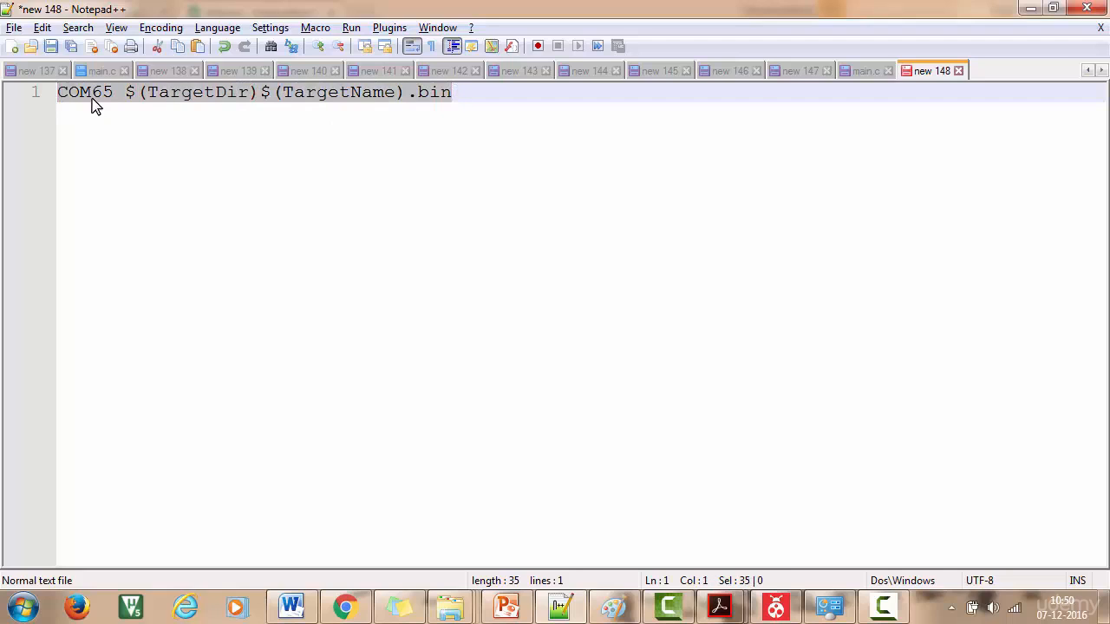
pyautogui.rightClick(92, 98)
pyautogui.click(132, 128)
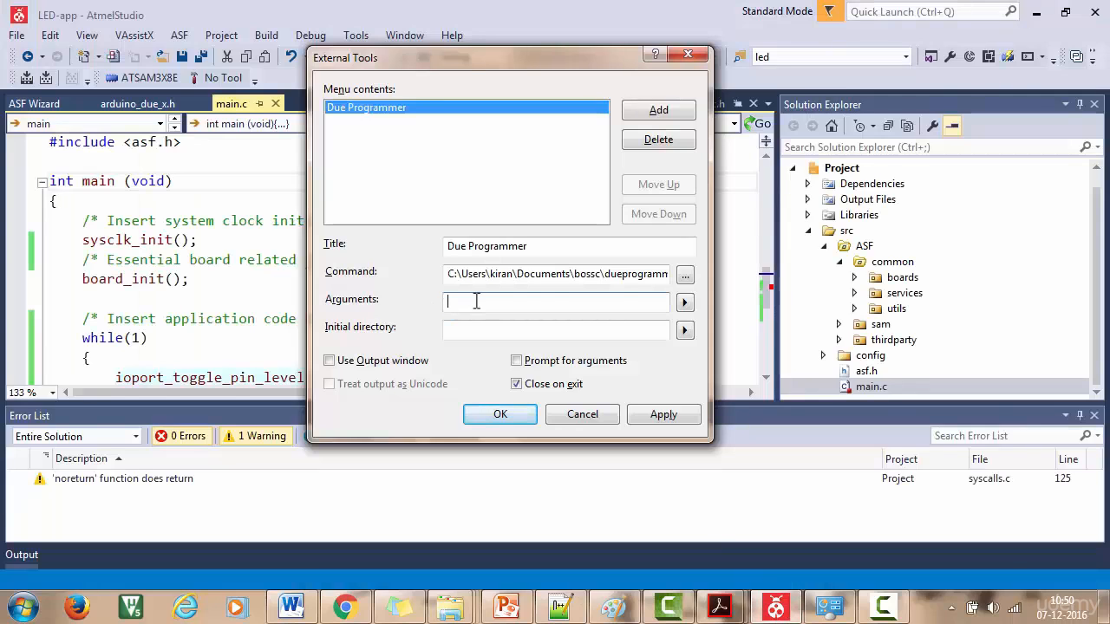
pyautogui.hotkey('ctrl', 'v')
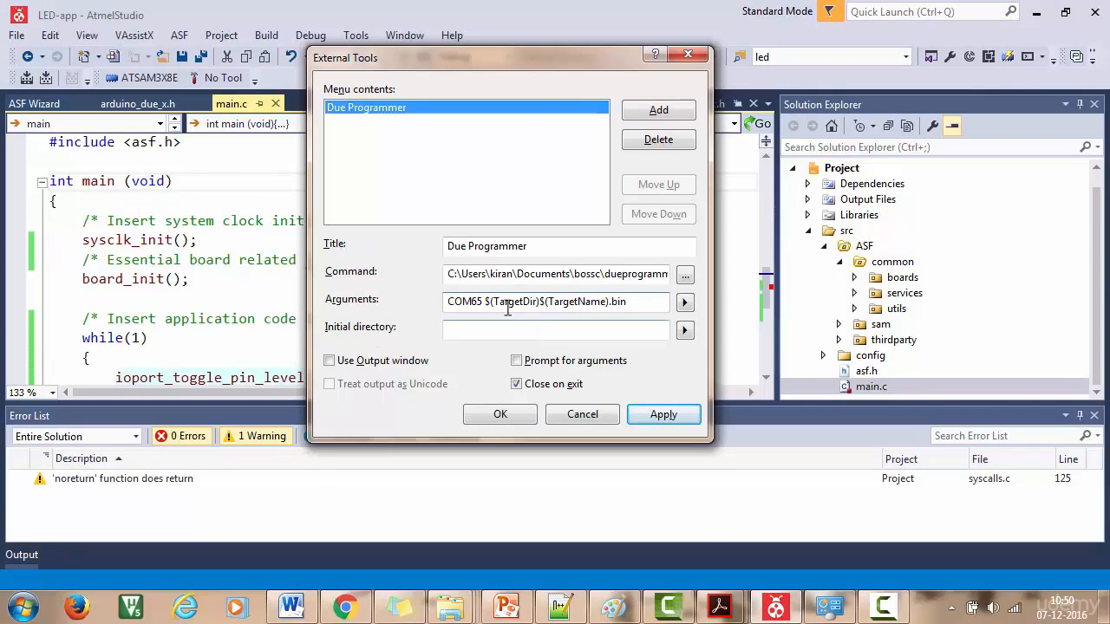
# Step: Copy `$(TargetDir)` from the tool's arguments and use it as the initial directory
pyautogui.moveTo(511, 301); pyautogui.dragTo(531, 301)
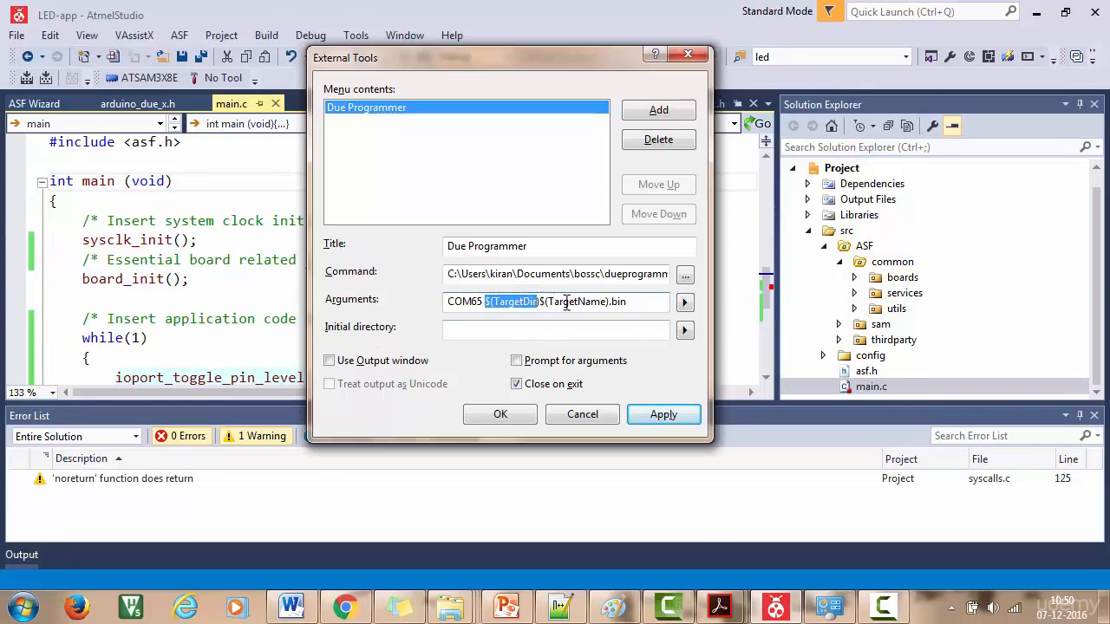
pyautogui.click(546, 330)
pyautogui.hotkey('ctrl', 'v')
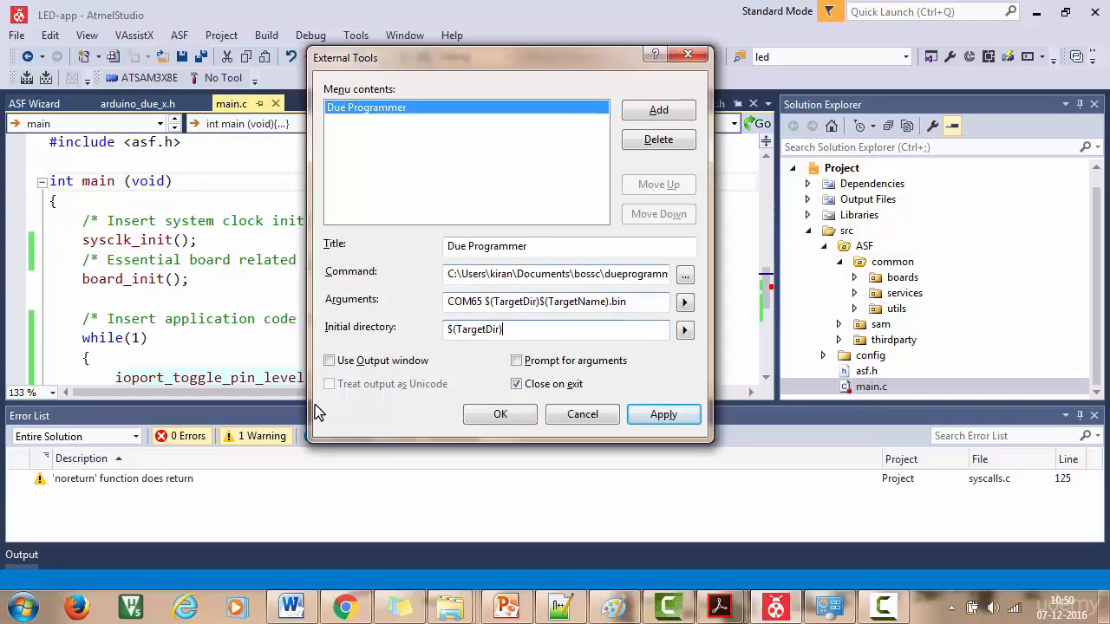
# Step: Apply and confirm the Due Programmer tool settings with the Use Output window option off
pyautogui.click(329, 361)
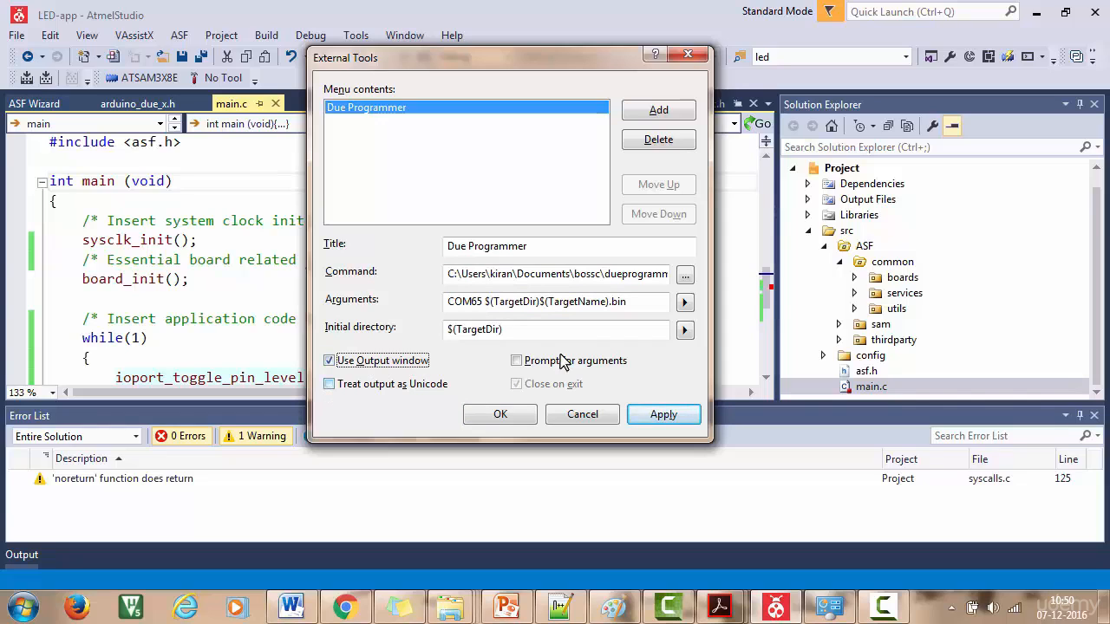
pyautogui.click(342, 366)
pyautogui.click(665, 415)
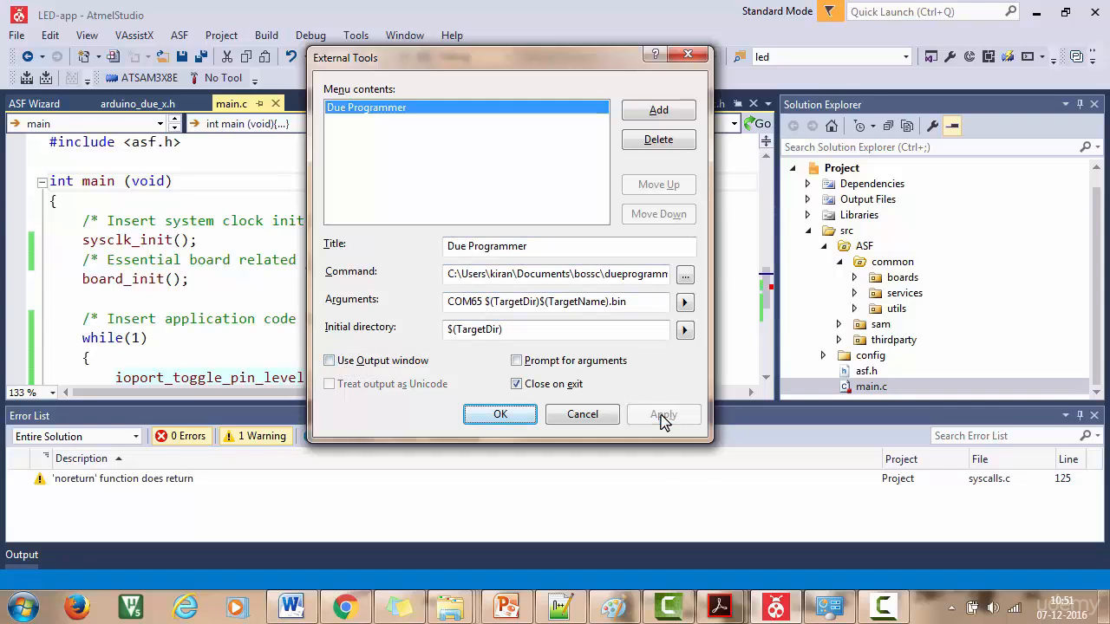
pyautogui.click(500, 415)
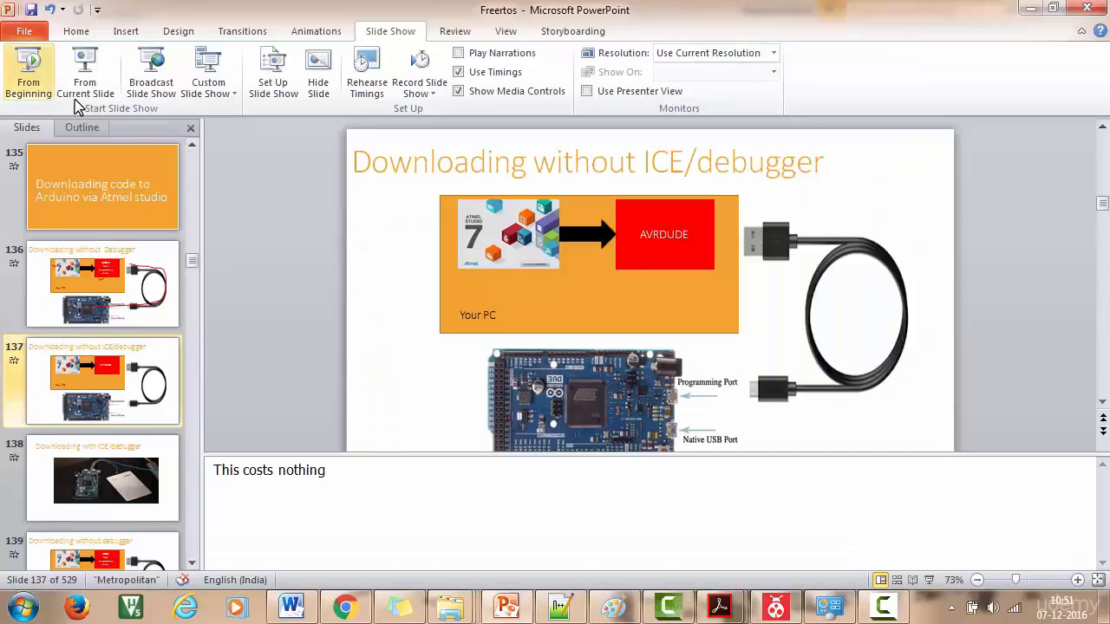
# Step: In PowerPoint, present the "Downloading without ICE/debugger" slide by starting the slide show from the current slide
pyautogui.click(86, 62)
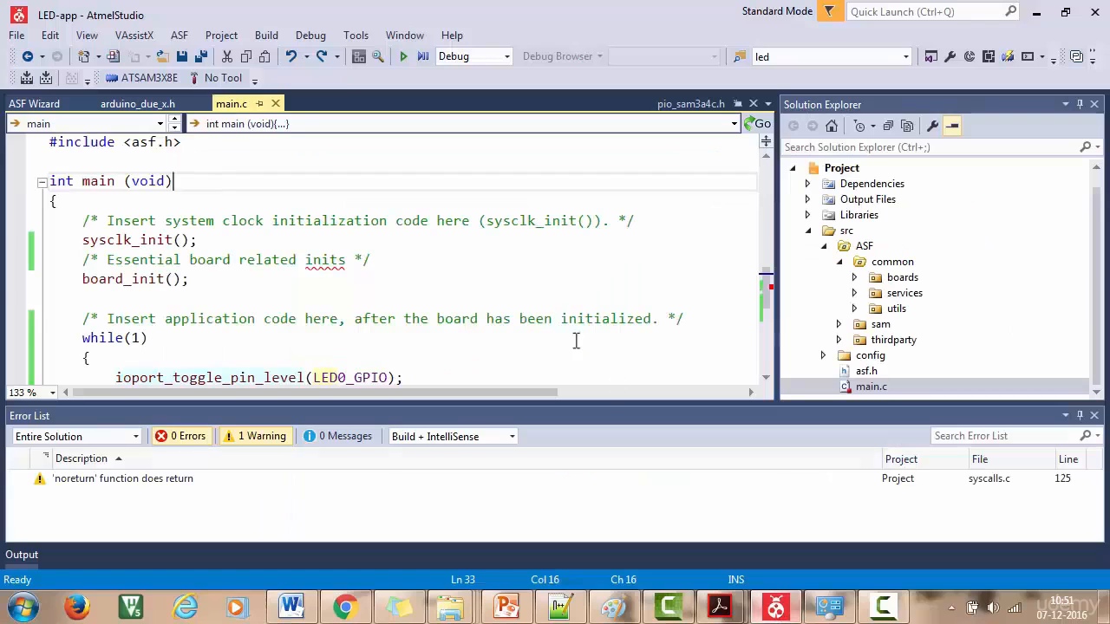
# Step: Switch back to Atmel Studio and rebuild the entire LED-app solution
pyautogui.hotkey('alt', 'Tab')
pyautogui.click(488, 266)
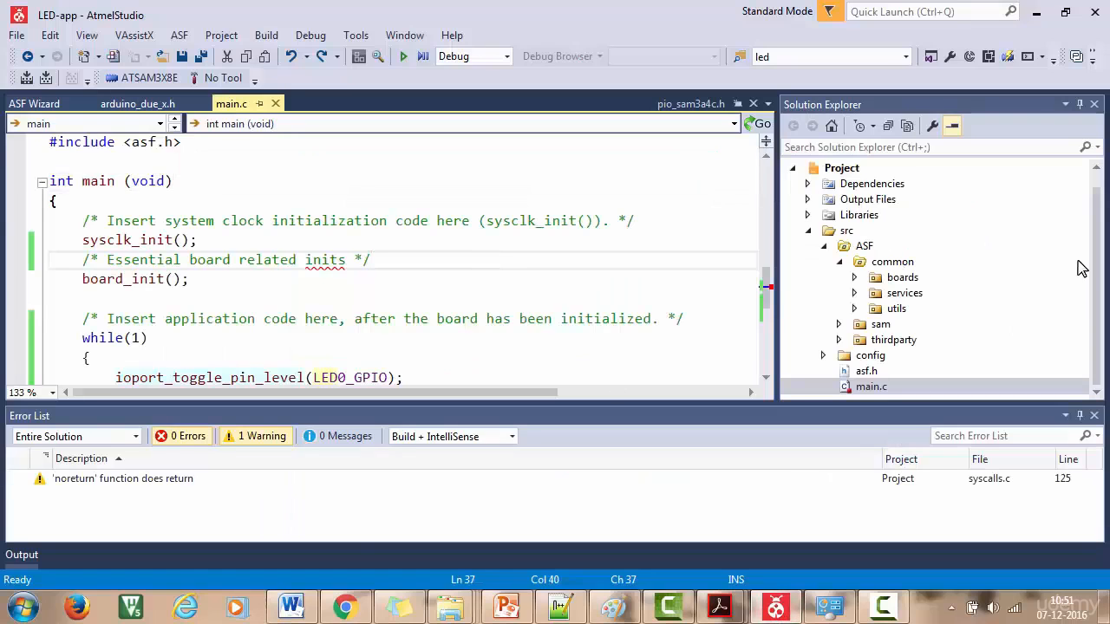
pyautogui.scroll(2, 1094, 226)
pyautogui.click(850, 170)
pyautogui.rightClick(850, 172)
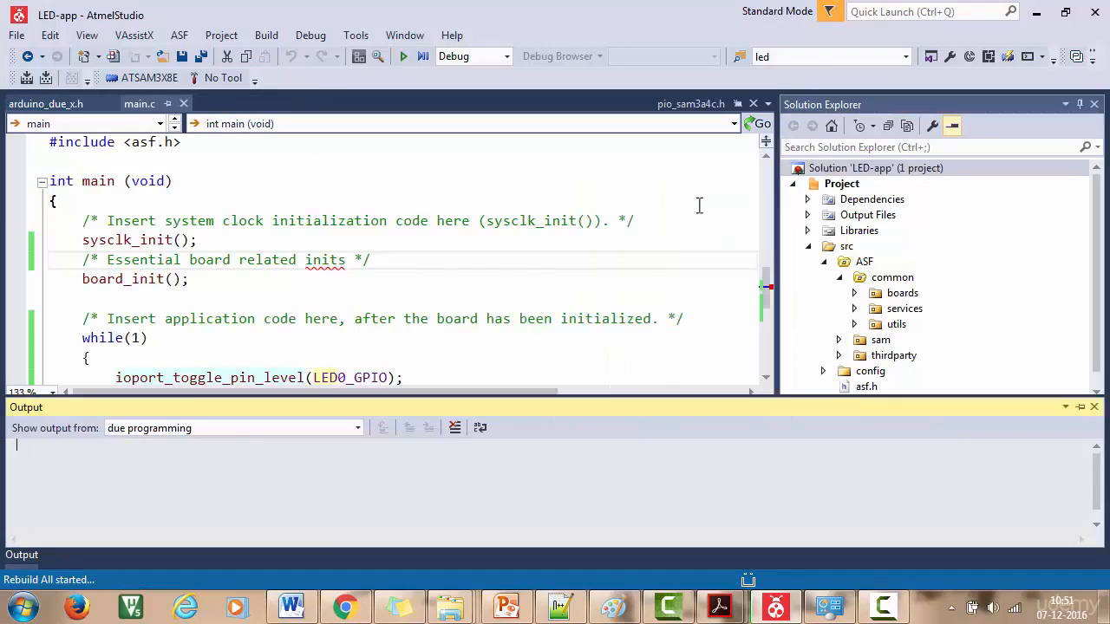
pyautogui.click(682, 200)
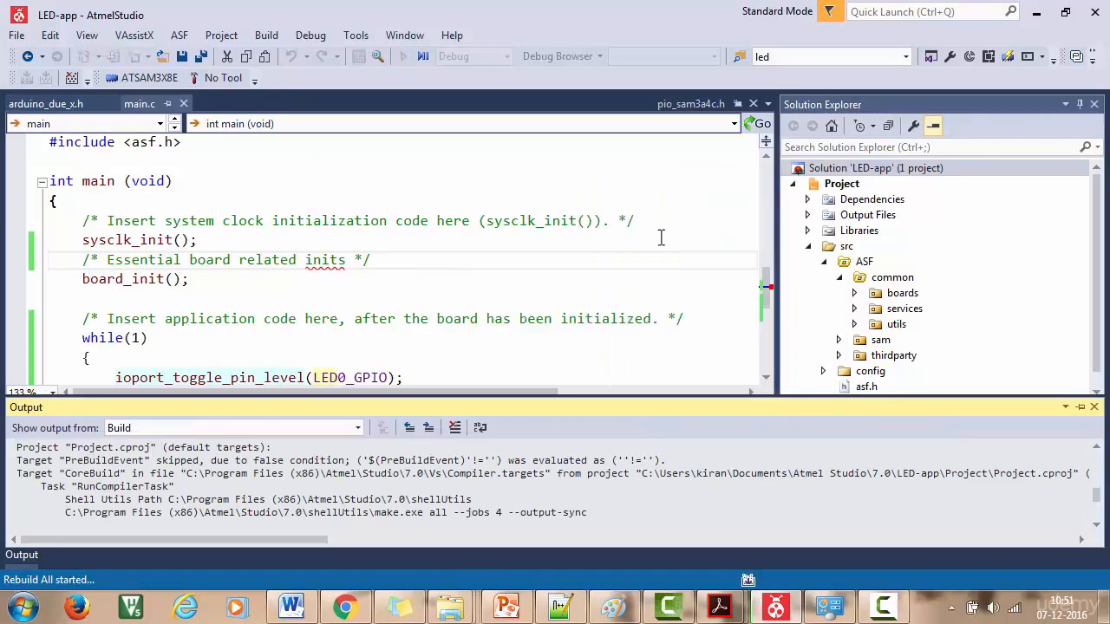
pyautogui.scroll(-3, 658, 236)
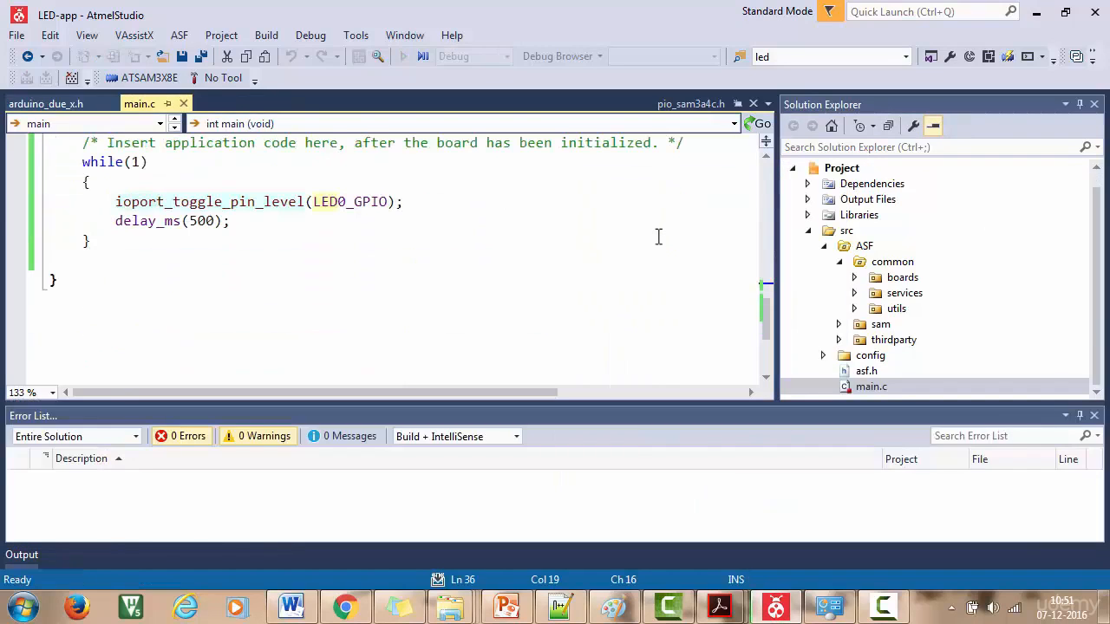
pyautogui.scroll(1, 659, 237)
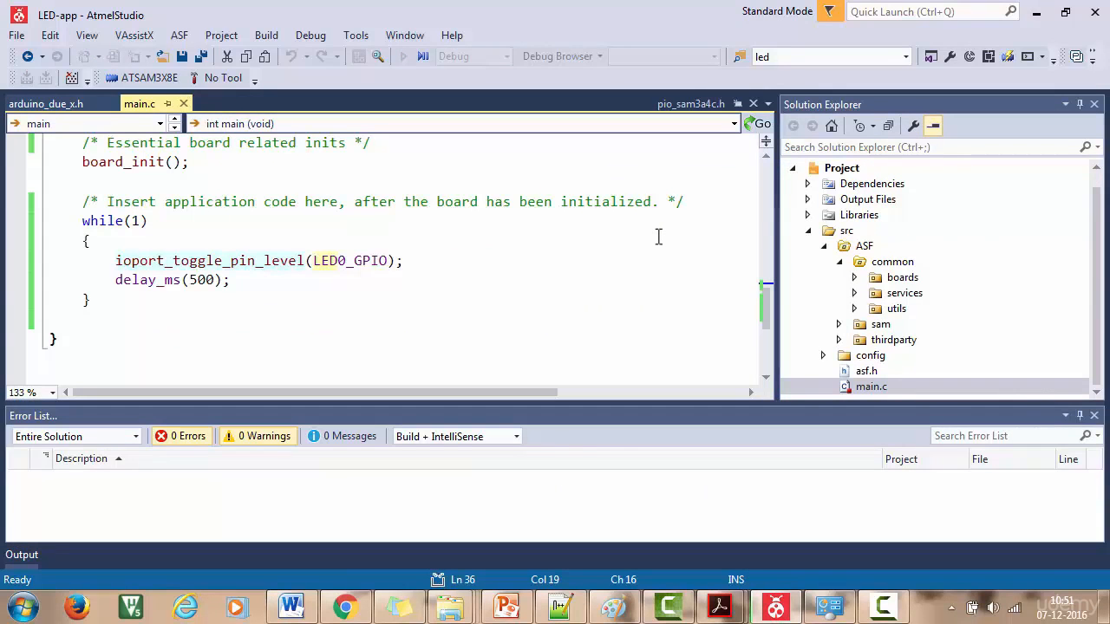
pyautogui.scroll(2, 659, 237)
pyautogui.scroll(-1, 658, 237)
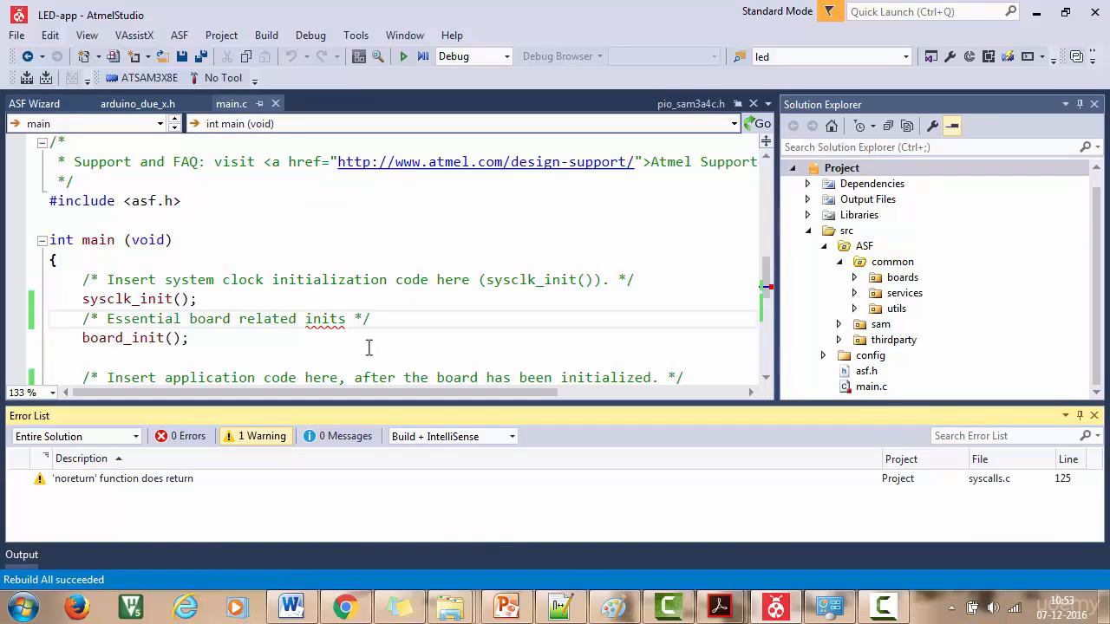
# Step: Run the Due Programmer external tool to flash the board and review its erase, write and verify messages in an enlarged output view
pyautogui.click(355, 36)
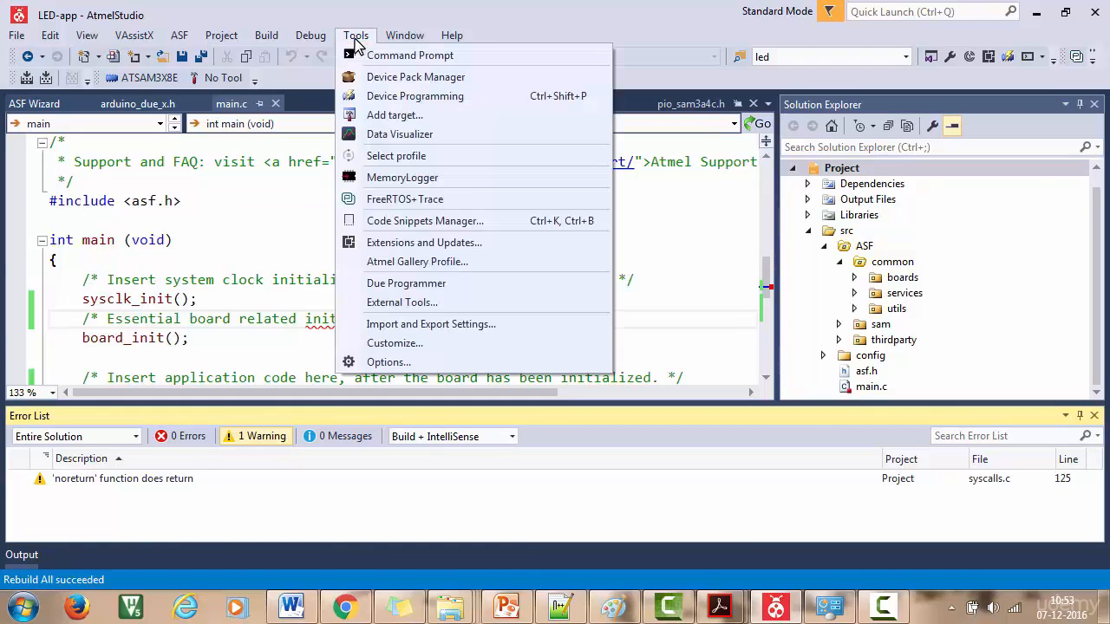
pyautogui.click(406, 284)
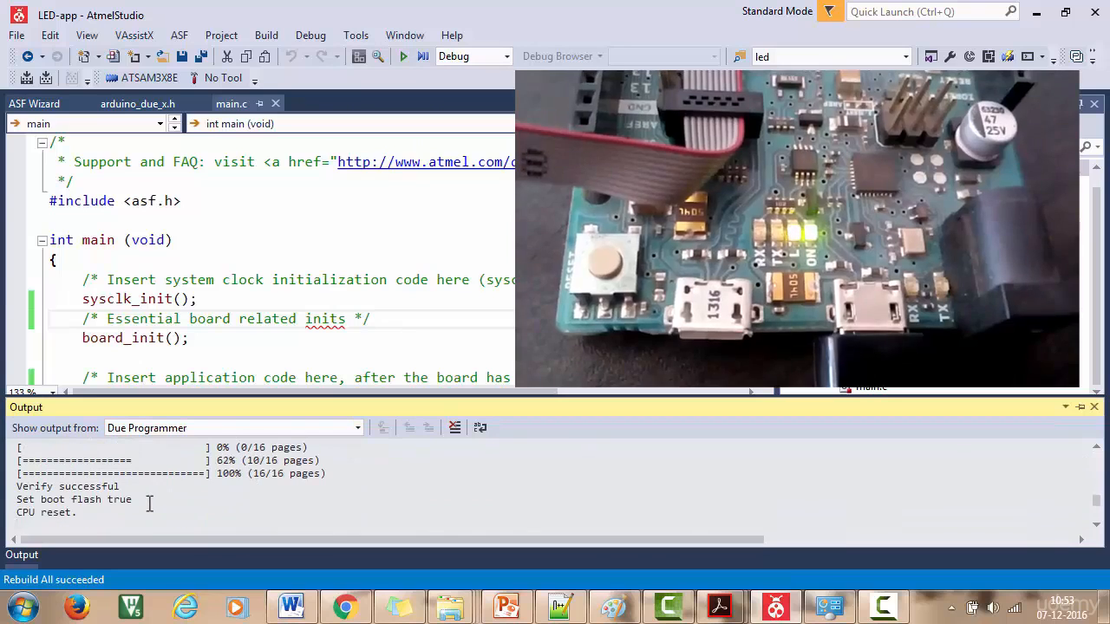
pyautogui.moveTo(285, 392); pyautogui.dragTo(275, 280)
pyautogui.scroll(4, 231, 414)
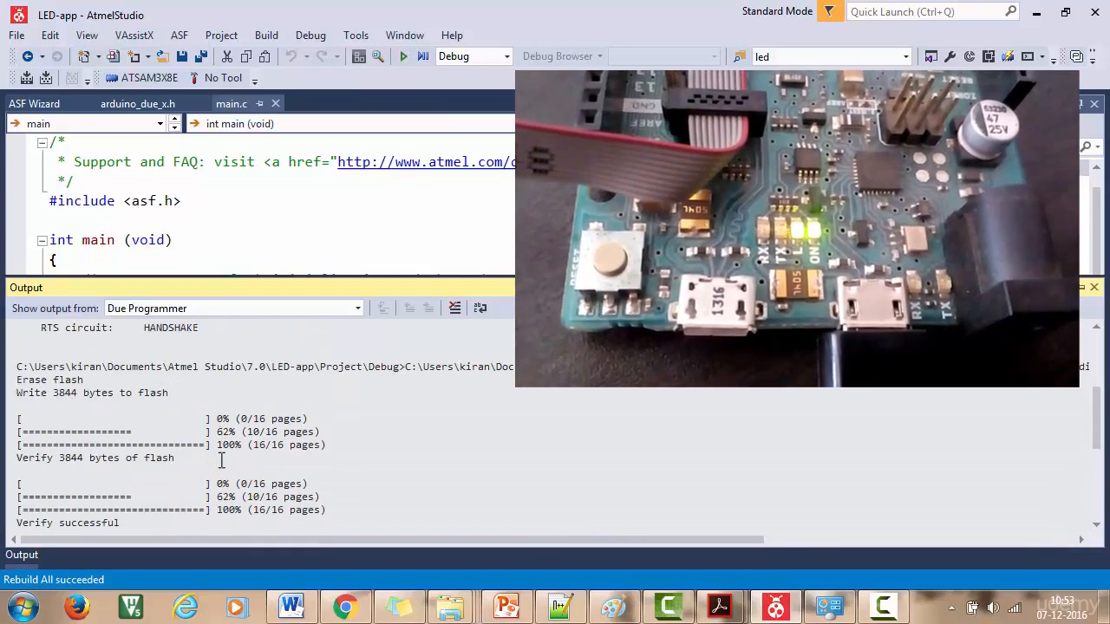
pyautogui.scroll(-1, 221, 461)
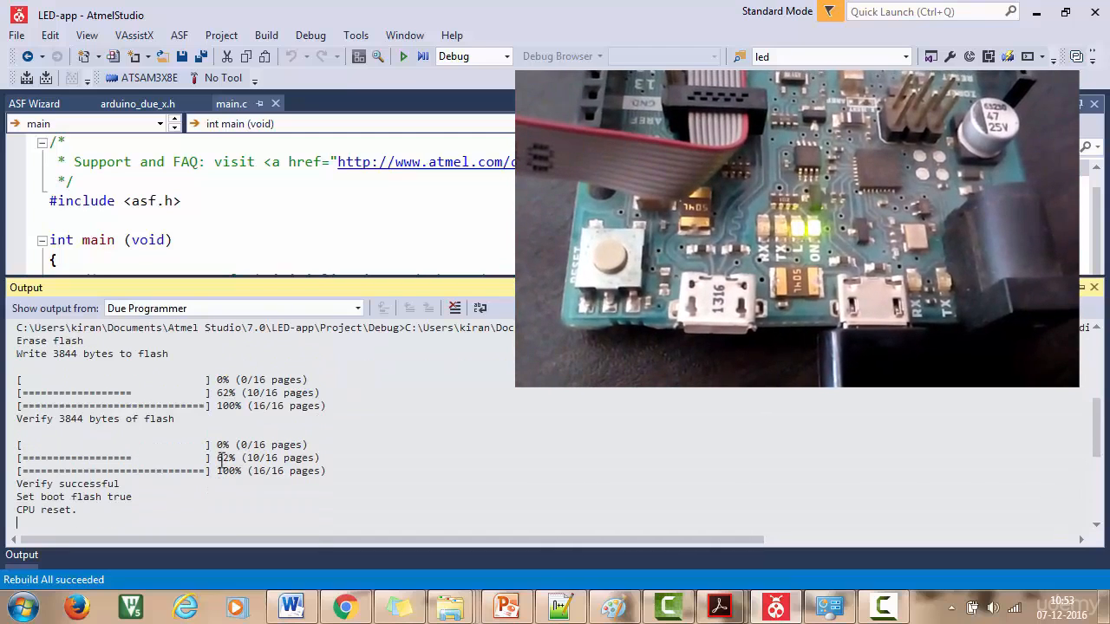
pyautogui.scroll(-1, 222, 461)
pyautogui.scroll(3, 223, 462)
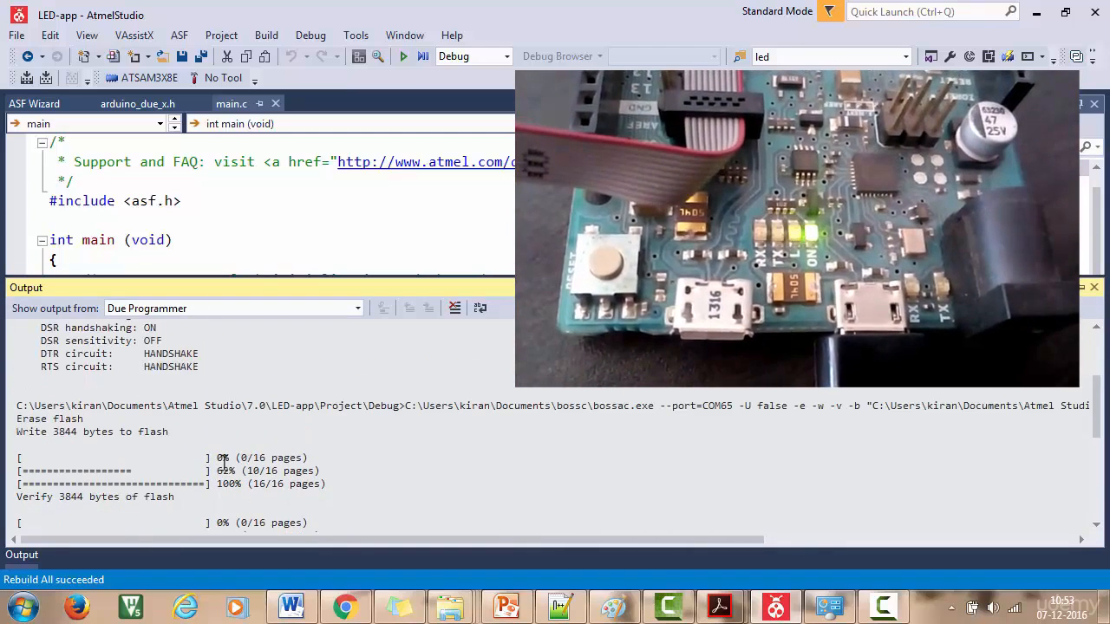
pyautogui.scroll(1, 222, 462)
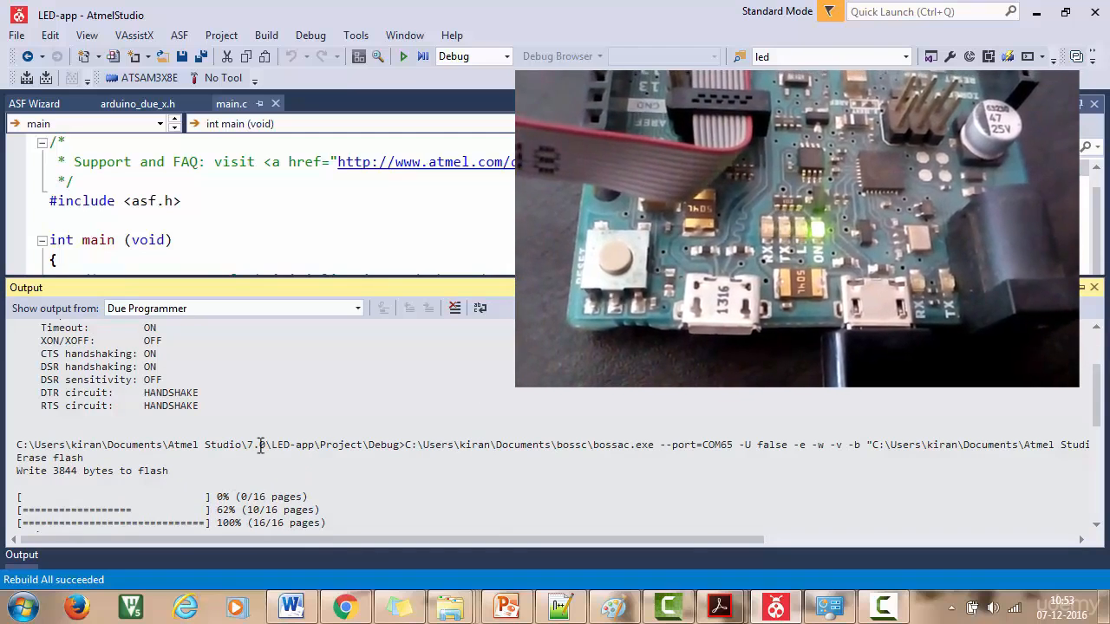
pyautogui.moveTo(349, 276); pyautogui.dragTo(341, 362)
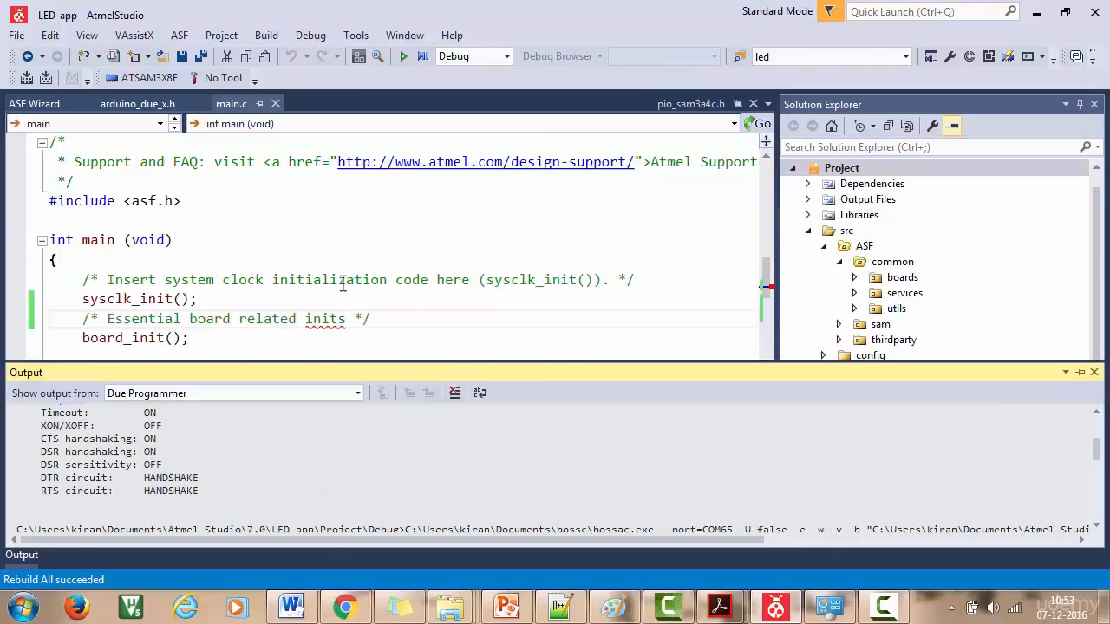
pyautogui.scroll(7, 342, 286)
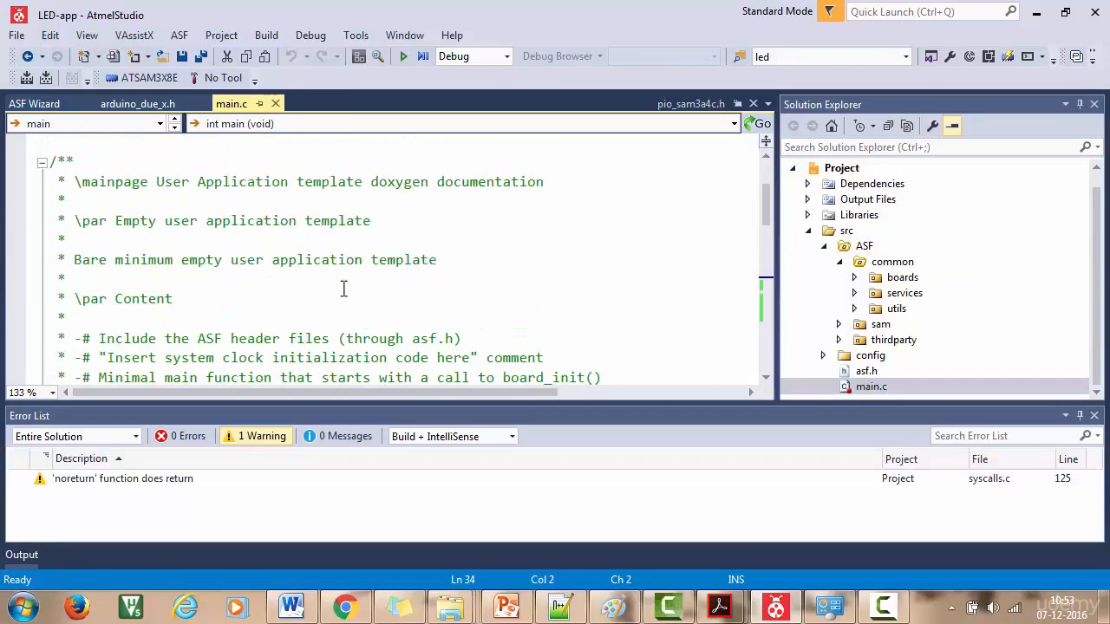
pyautogui.scroll(2, 343, 289)
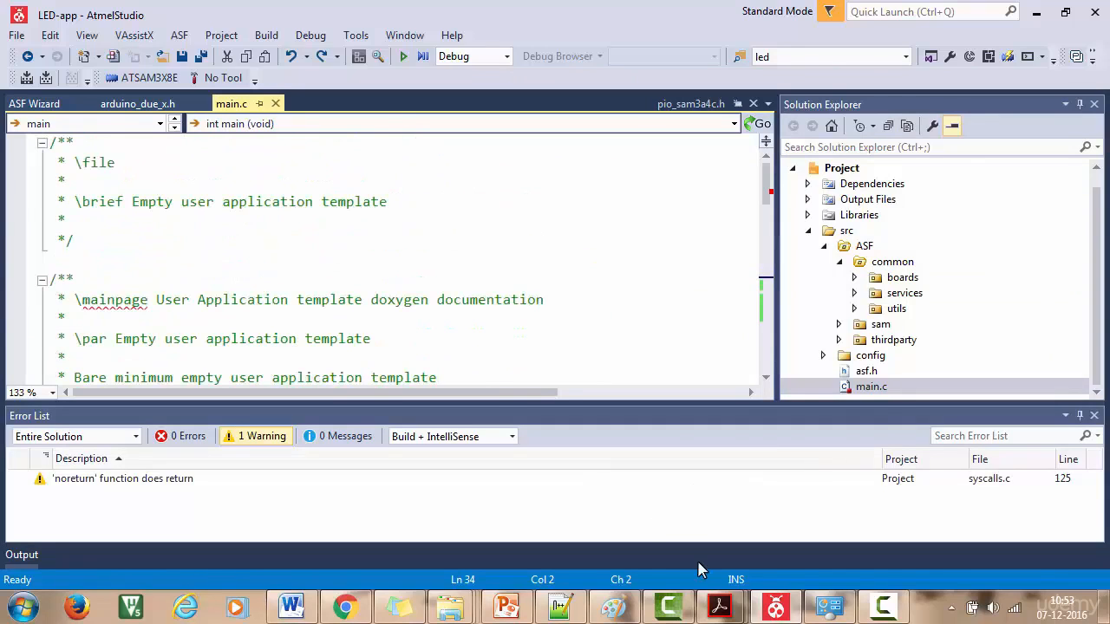
# Step: Switch to PowerPoint and present the "Downloading without Debugger" slide by starting the slide show
pyautogui.click(506, 607)
pyautogui.click(90, 87)
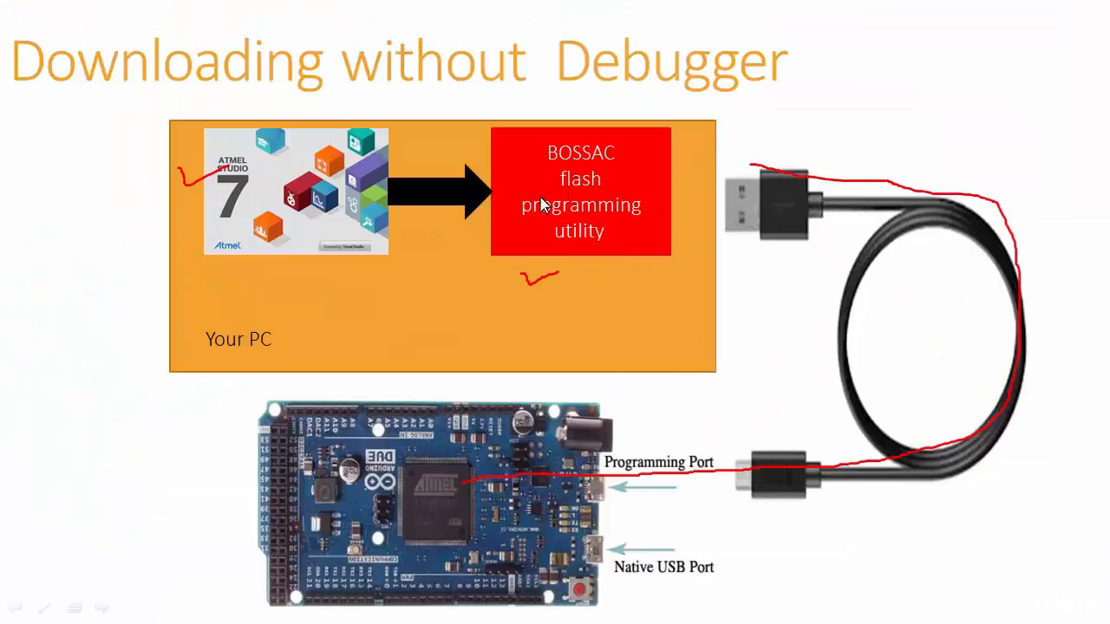